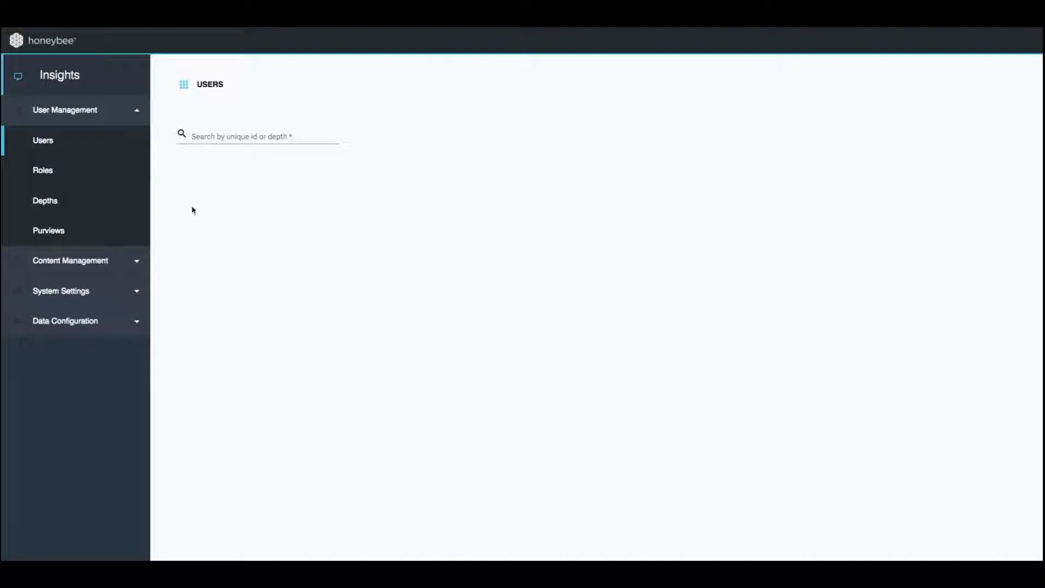
Review the User Management pages for roles, depths and purviews, expanding the Compañero depth
{"action": "left_click", "coordinate": [98, 171]}
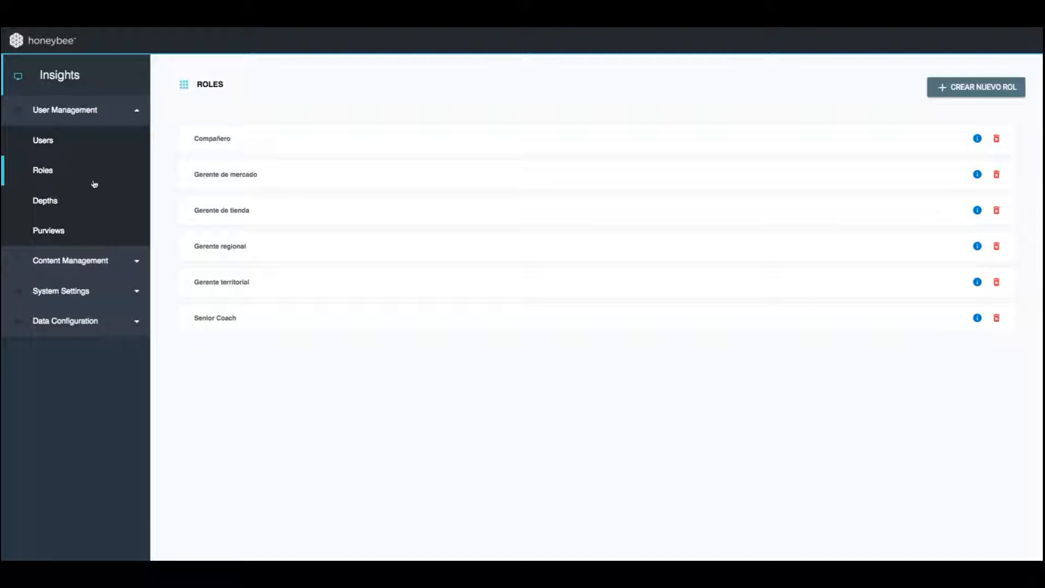
{"action": "left_click", "coordinate": [88, 202]}
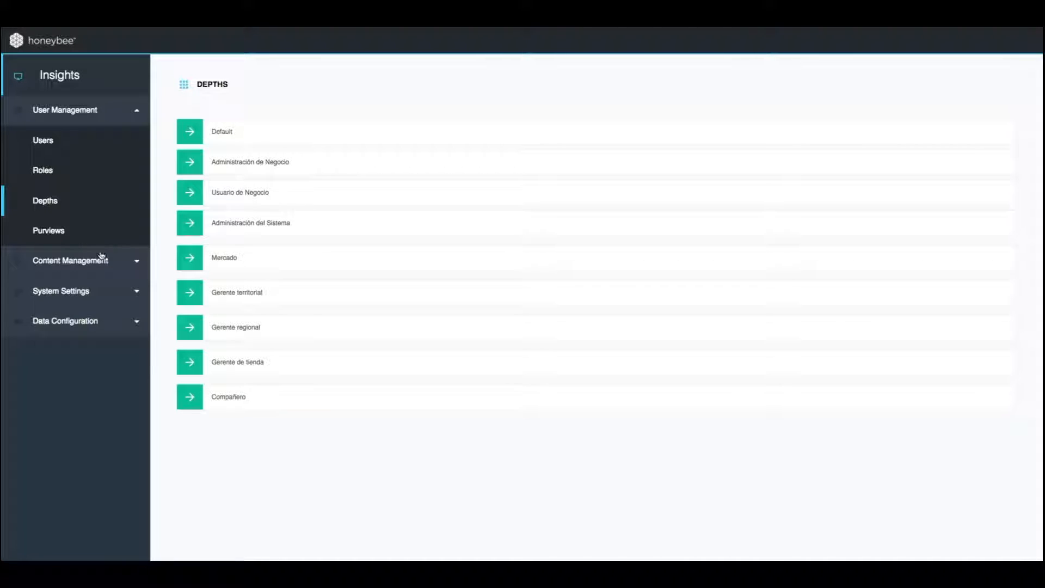
{"action": "left_click", "coordinate": [188, 393]}
{"action": "left_click", "coordinate": [84, 231]}
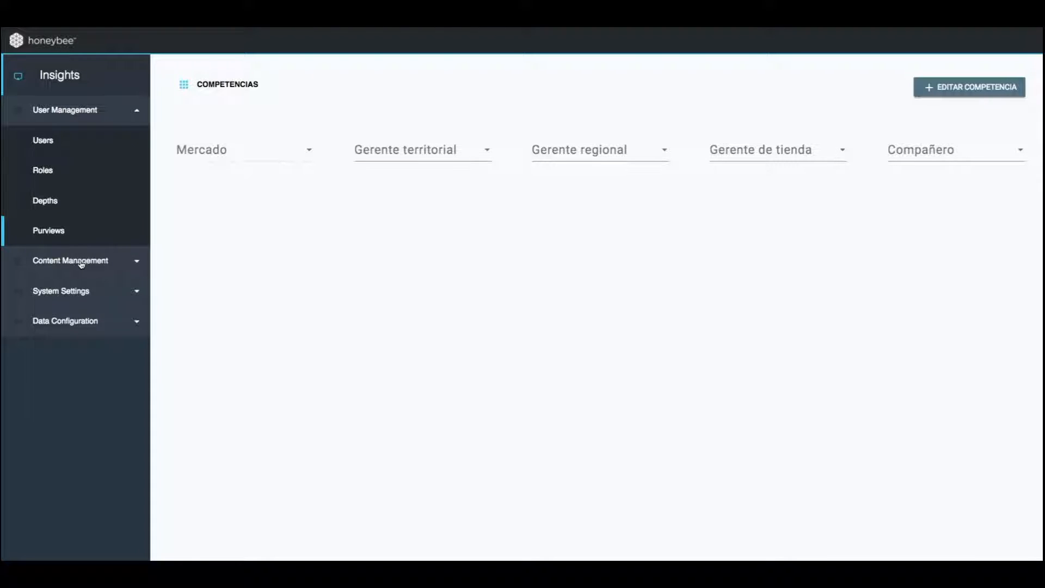
Review the Content Management pages for badges, challenges, learn content, tutorials, dashboards and sections, expanding the Vitrina de Trofeos section
{"action": "left_click", "coordinate": [82, 261]}
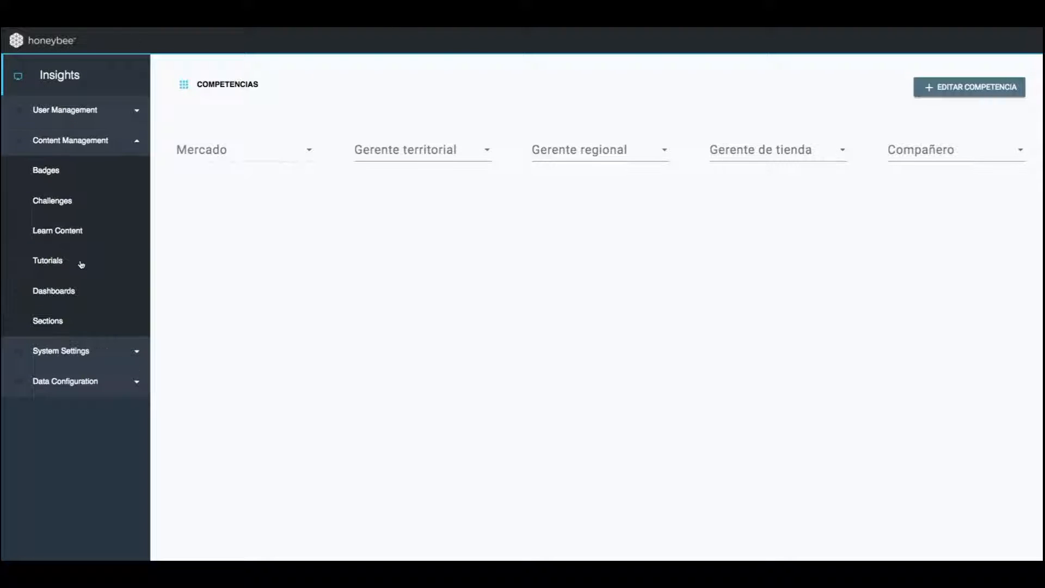
{"action": "left_click", "coordinate": [78, 175]}
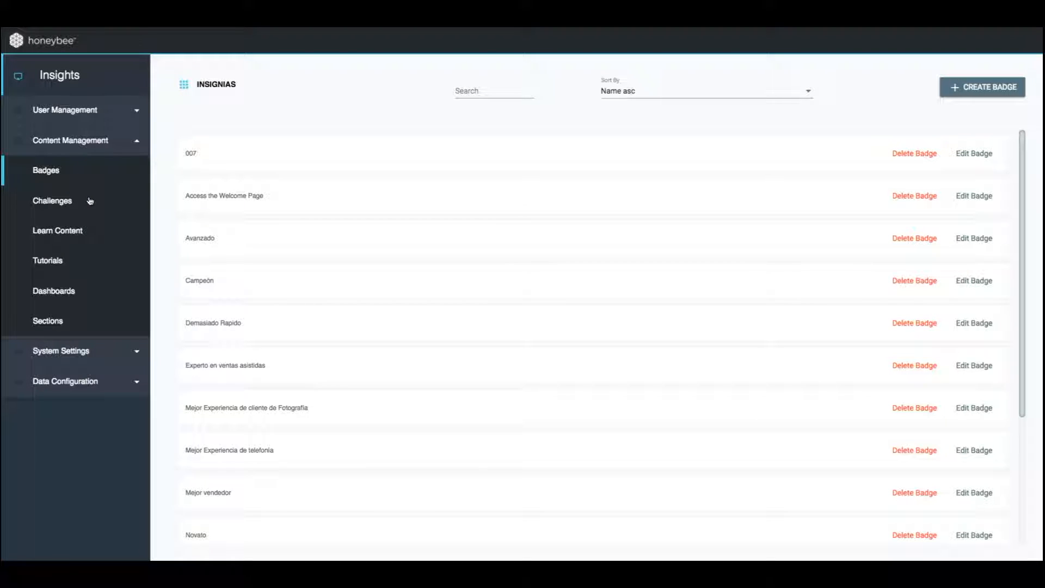
{"action": "left_click", "coordinate": [89, 201]}
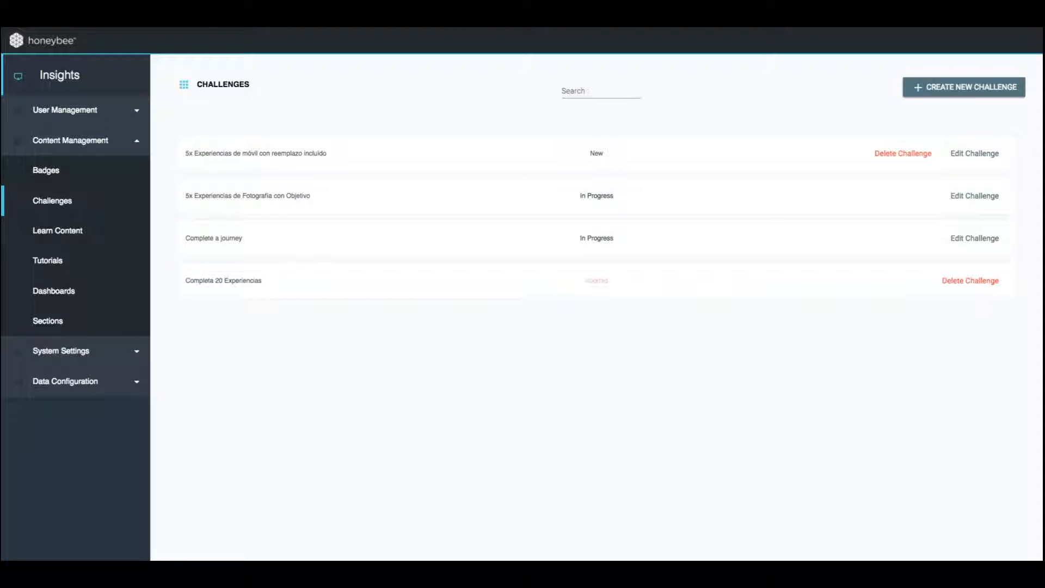
{"action": "left_click", "coordinate": [94, 232]}
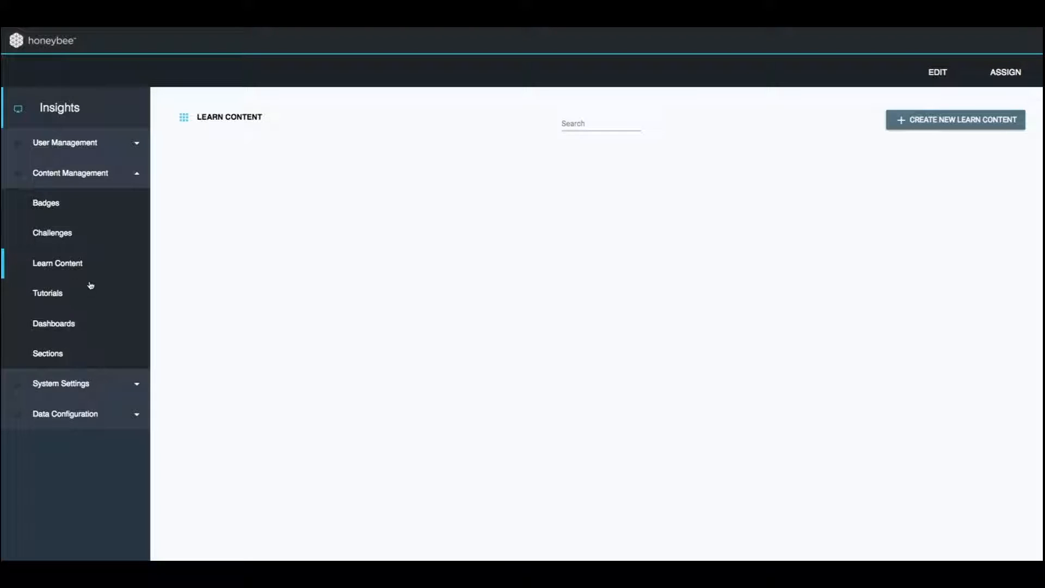
{"action": "left_click", "coordinate": [89, 292]}
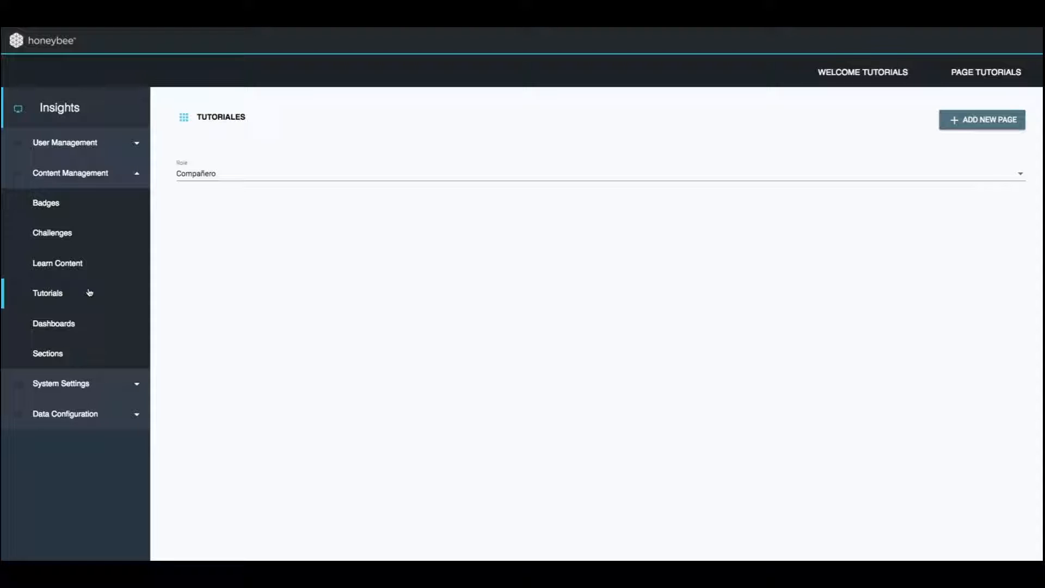
{"action": "left_click", "coordinate": [92, 324]}
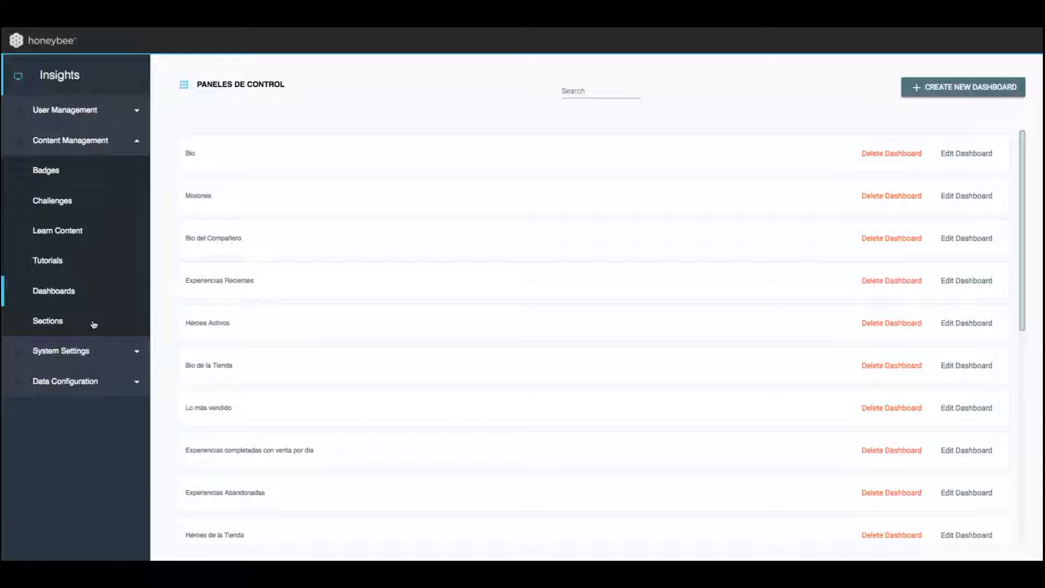
{"action": "left_click", "coordinate": [93, 324]}
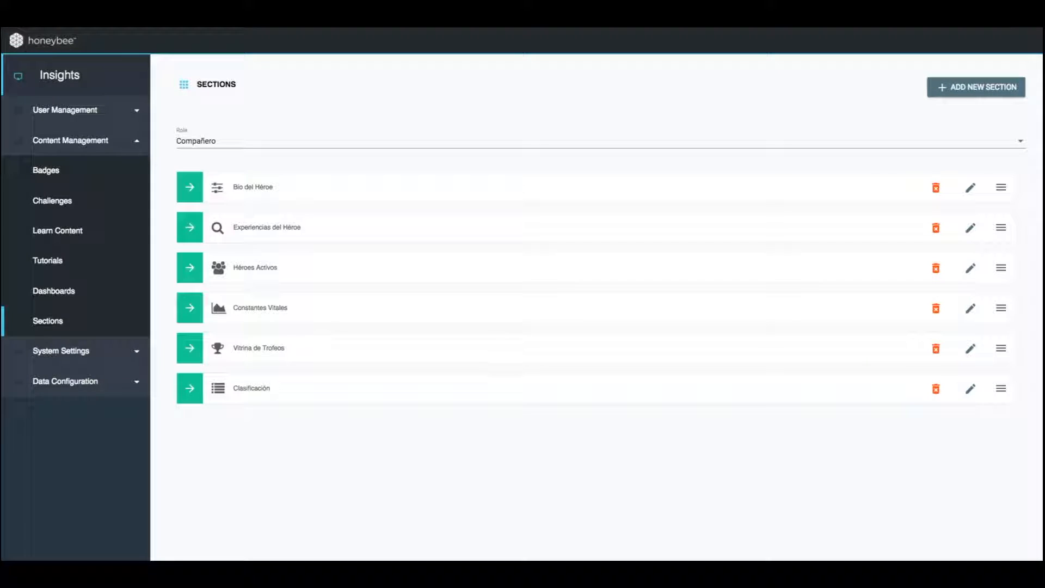
{"action": "left_click", "coordinate": [180, 361]}
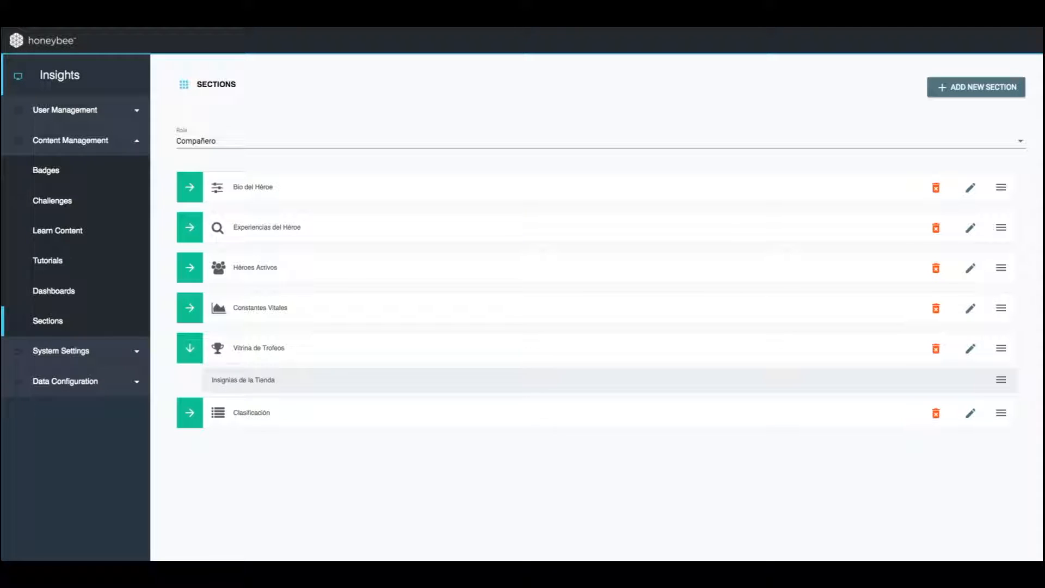
Review the System Settings pages for the financial calendar, headings, feature access and hierarchy
{"action": "left_click", "coordinate": [137, 354]}
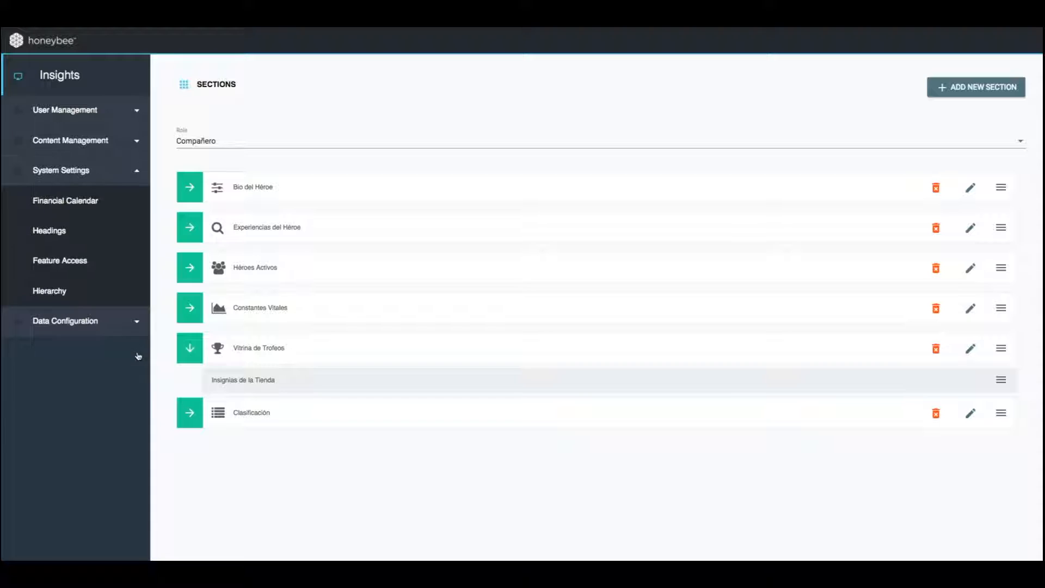
{"action": "left_click", "coordinate": [110, 205]}
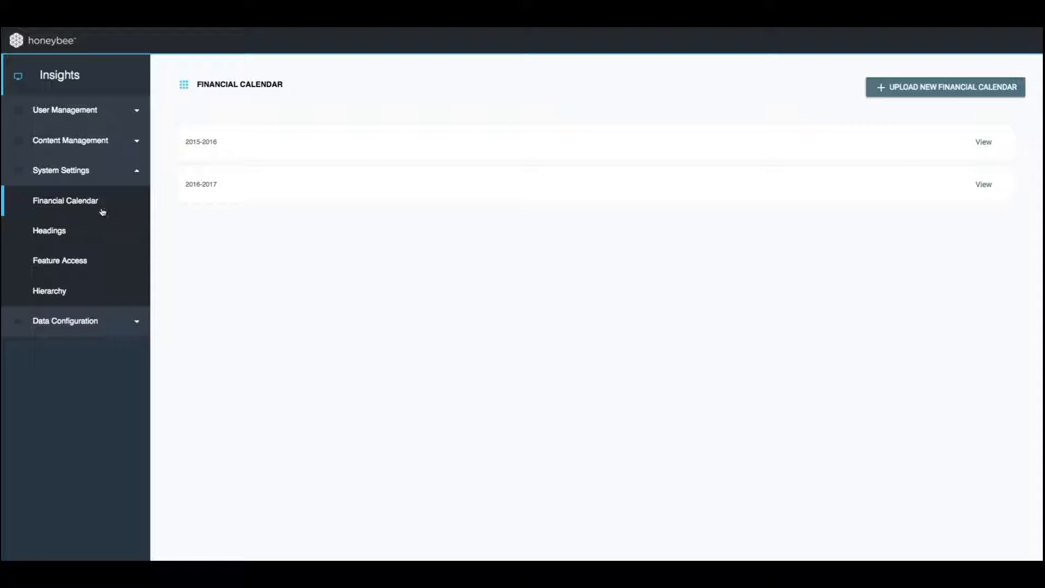
{"action": "left_click", "coordinate": [77, 235]}
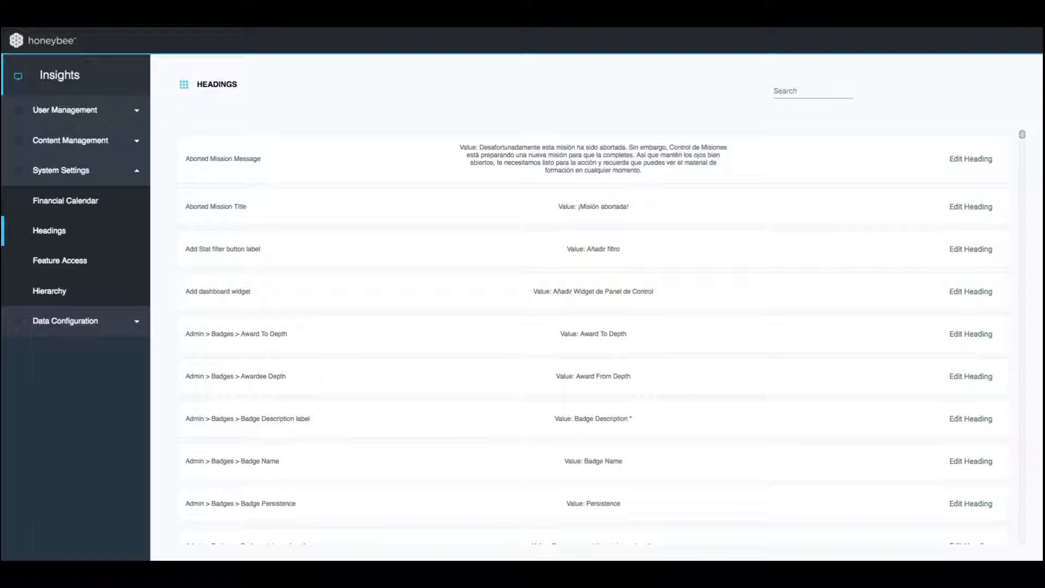
{"action": "left_click", "coordinate": [100, 262]}
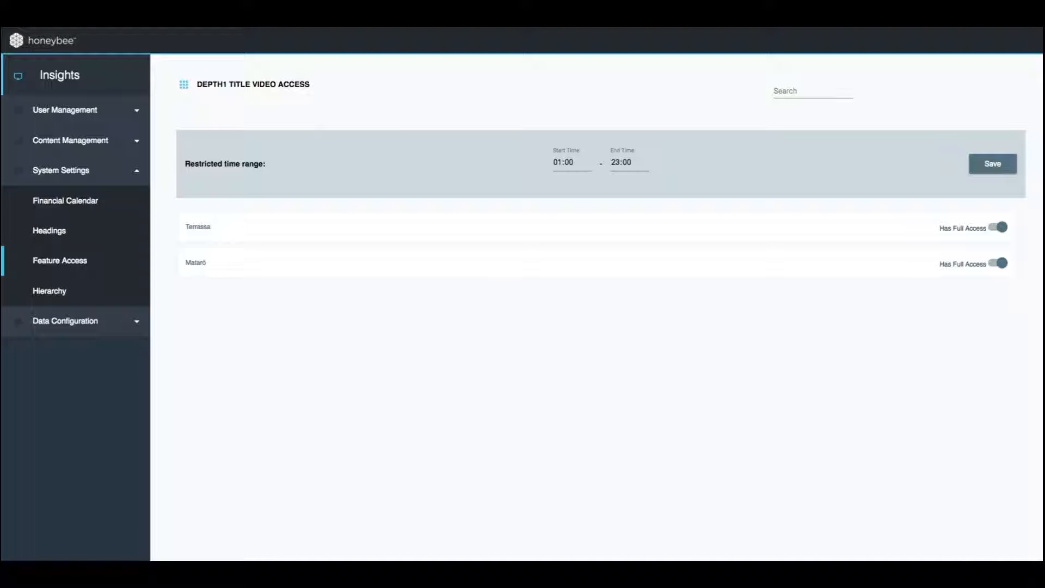
{"action": "left_click", "coordinate": [106, 292]}
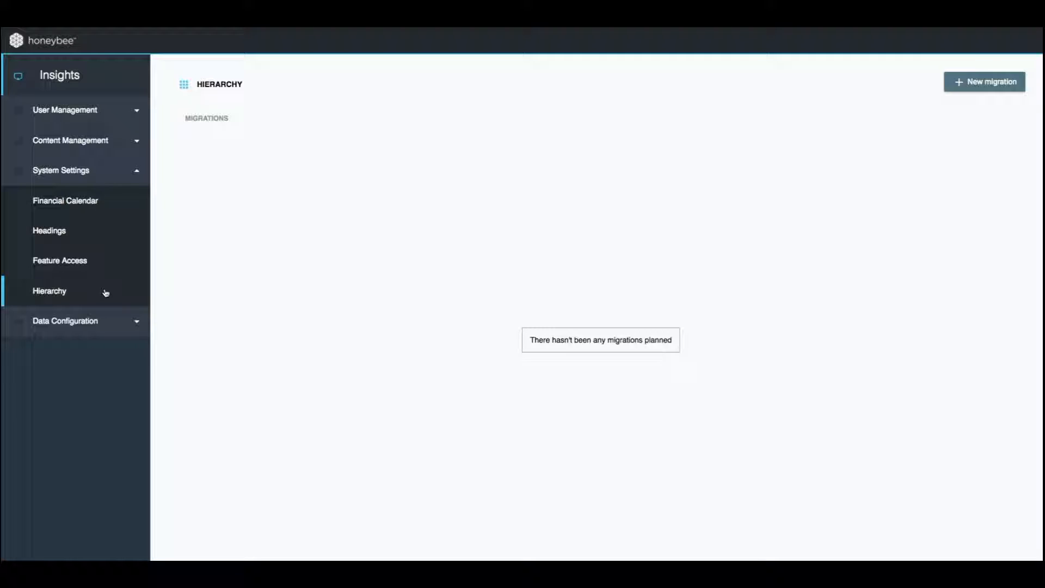
Review the Data Configuration pages for event whitelist, segment and journey metric fields, stats, segments, journeys and filters, expanding the Fotografía segment
{"action": "left_click", "coordinate": [126, 322]}
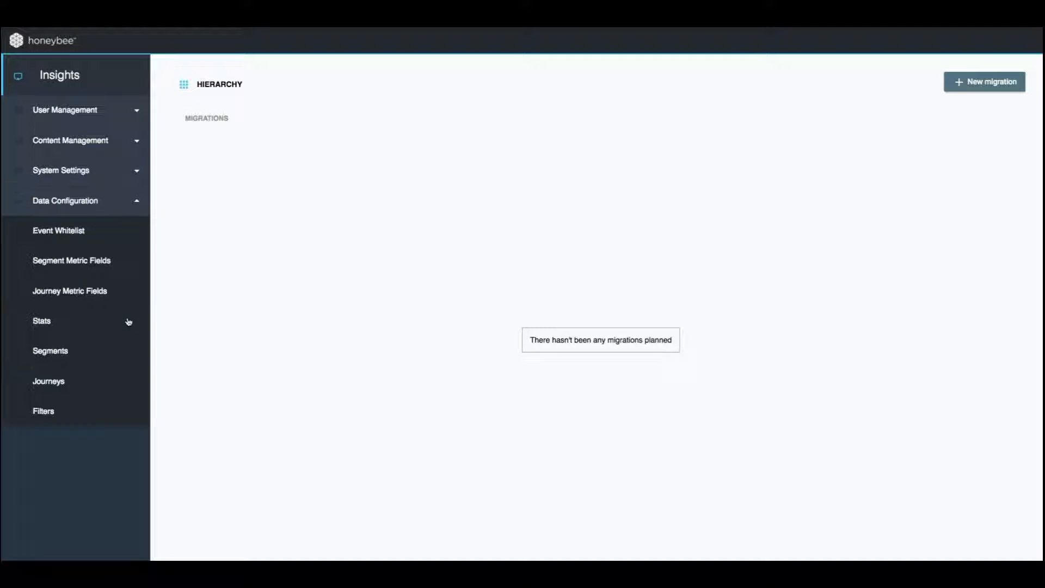
{"action": "left_click", "coordinate": [115, 237]}
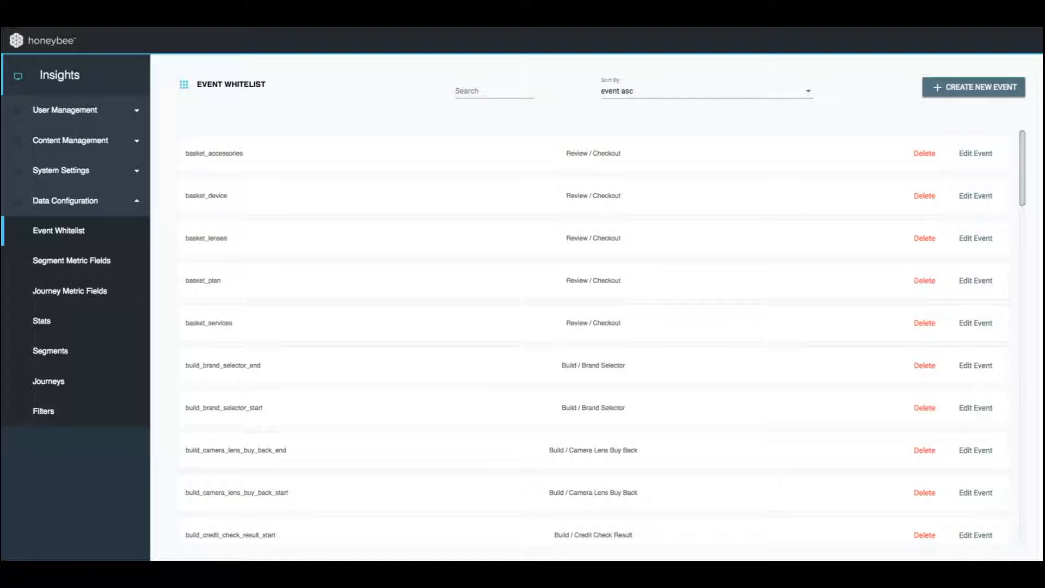
{"action": "left_click", "coordinate": [111, 261]}
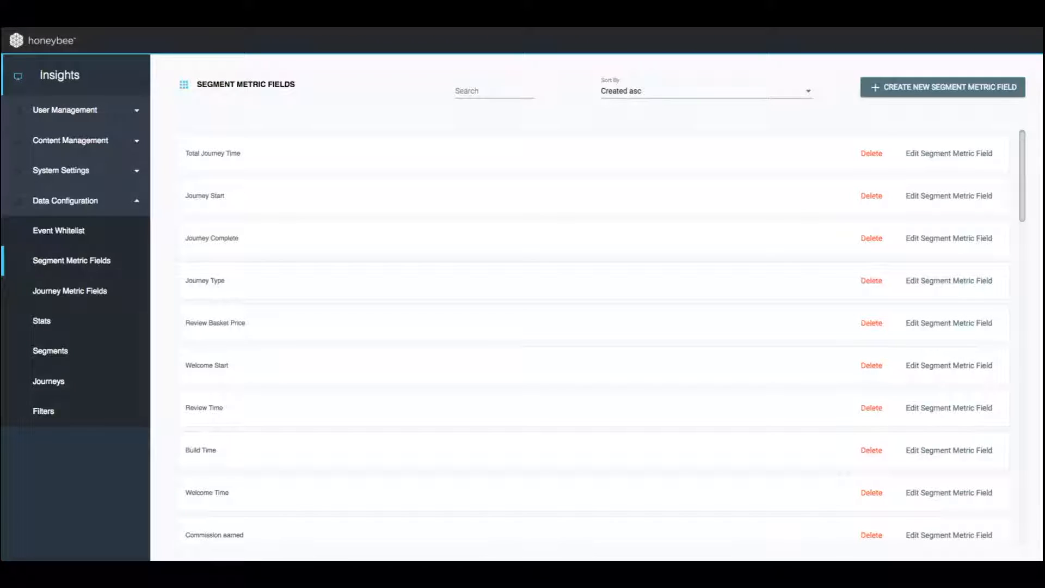
{"action": "left_click", "coordinate": [123, 292]}
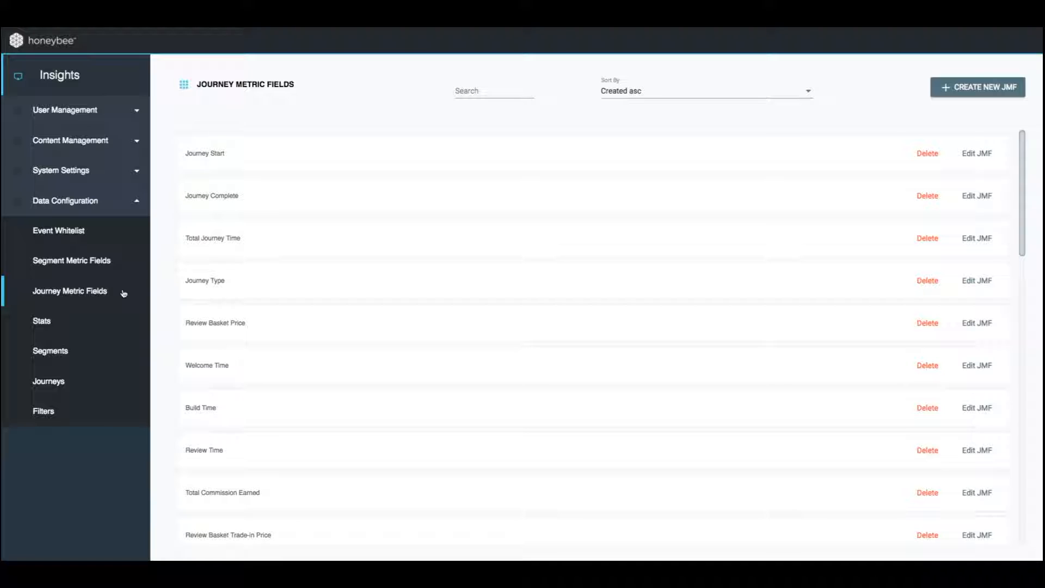
{"action": "left_click", "coordinate": [111, 321]}
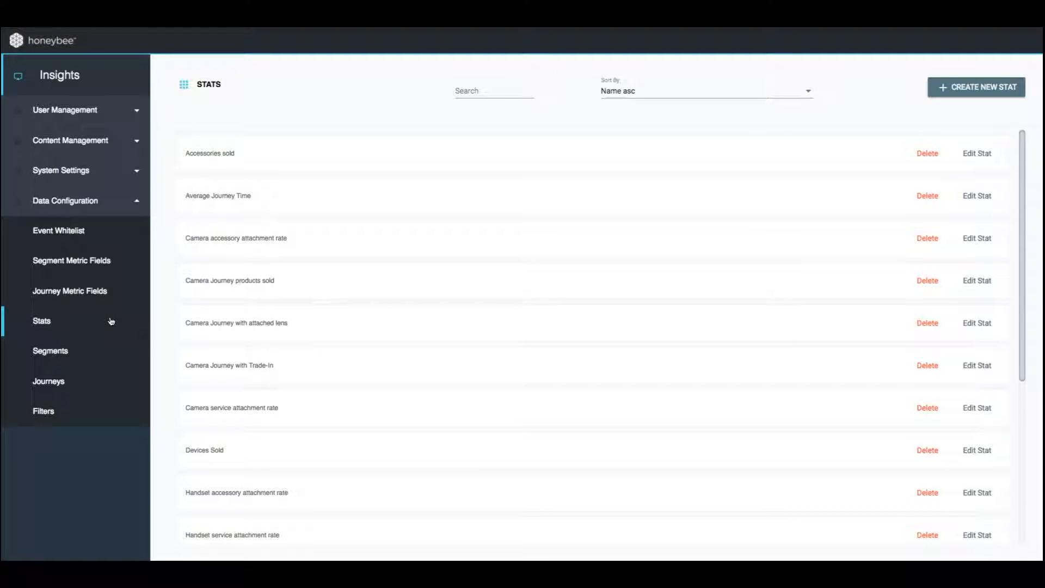
{"action": "left_click", "coordinate": [101, 349]}
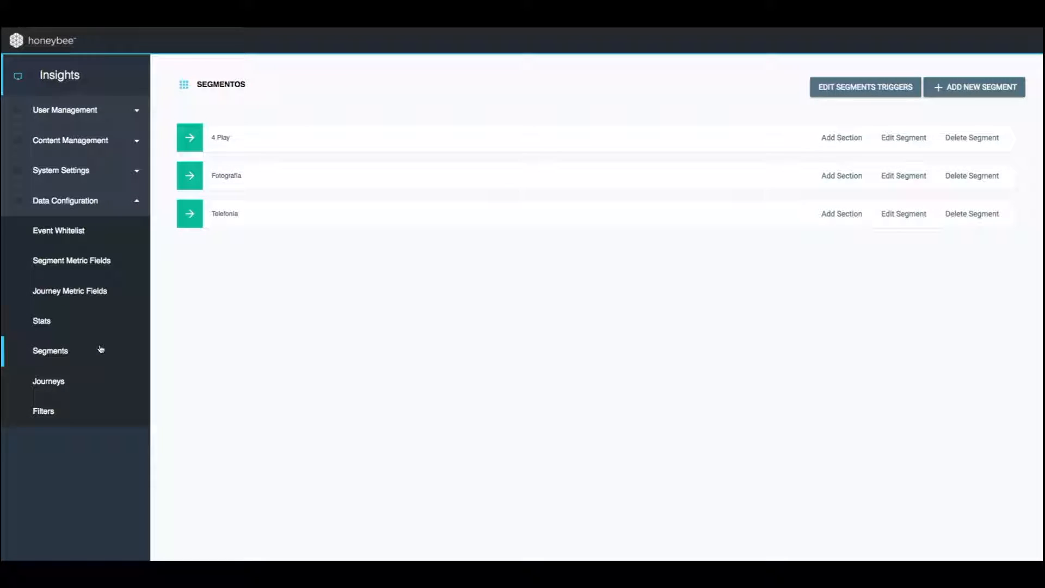
{"action": "left_click", "coordinate": [188, 172]}
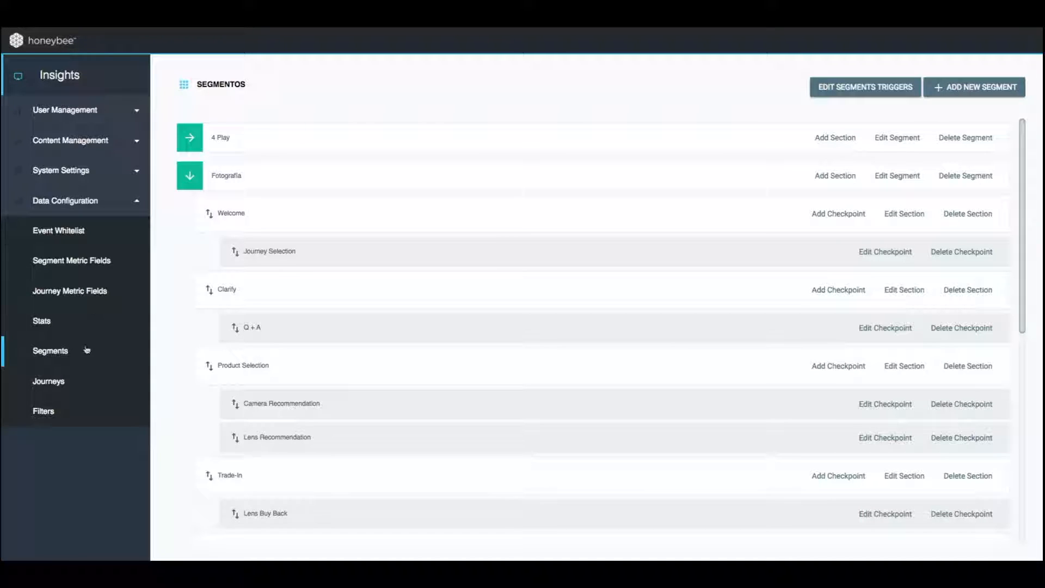
{"action": "left_click", "coordinate": [74, 381]}
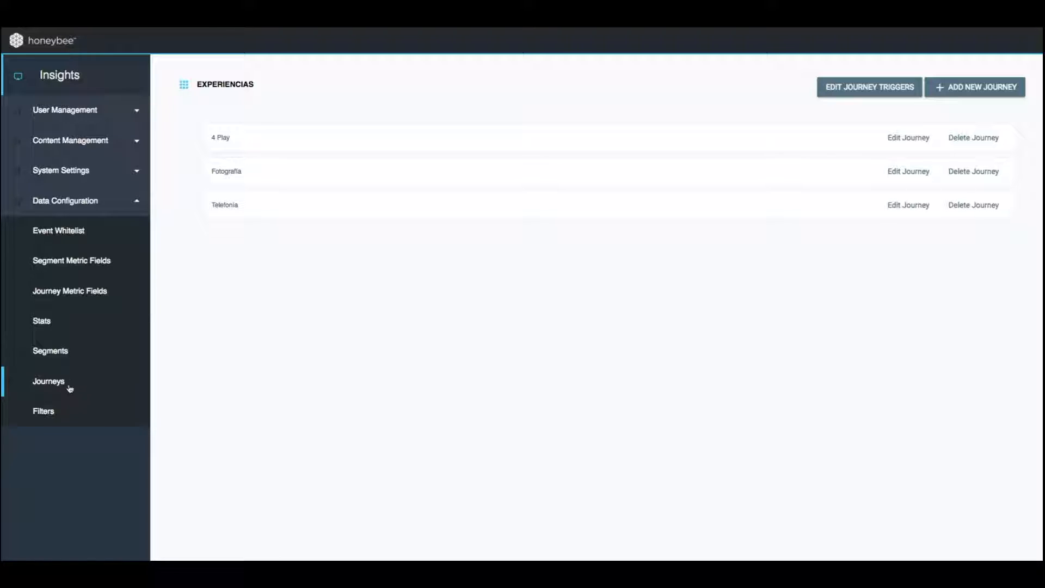
{"action": "left_click", "coordinate": [60, 412]}
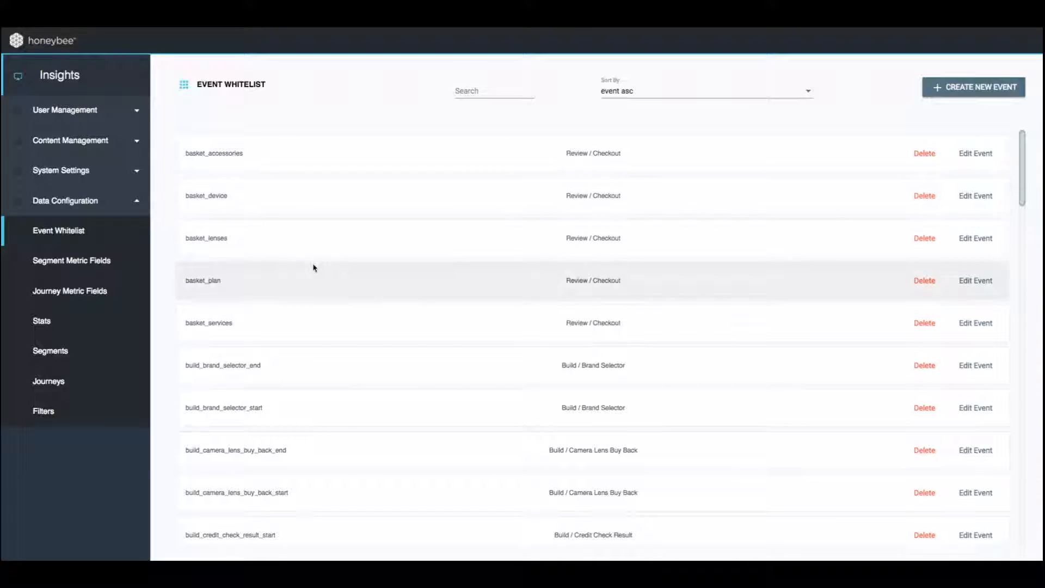
Open the basket_plan event from the event whitelist, examine its category and screen options, and cancel the edit
{"action": "left_click", "coordinate": [976, 281]}
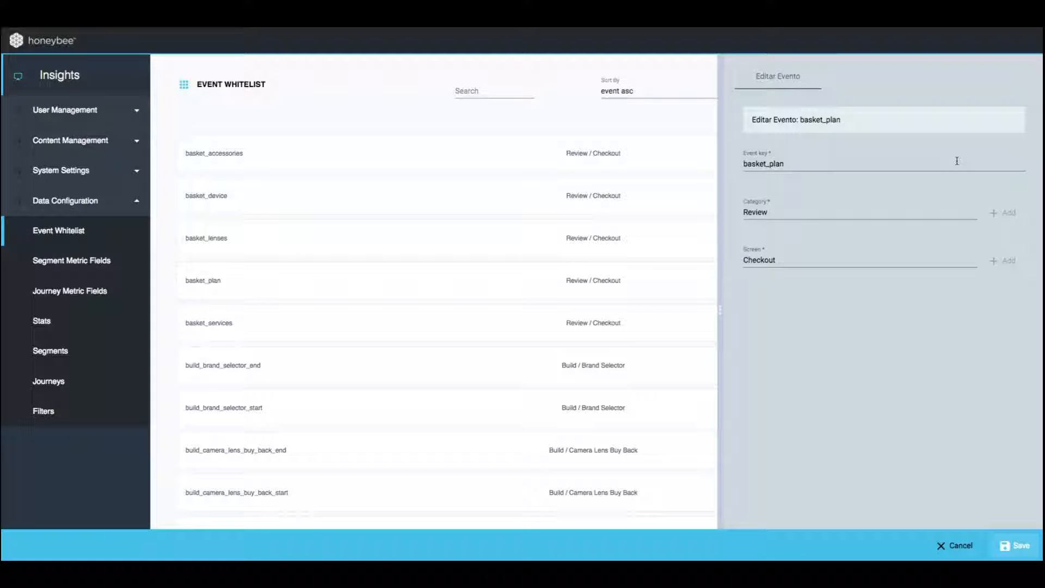
{"action": "left_click", "coordinate": [938, 215]}
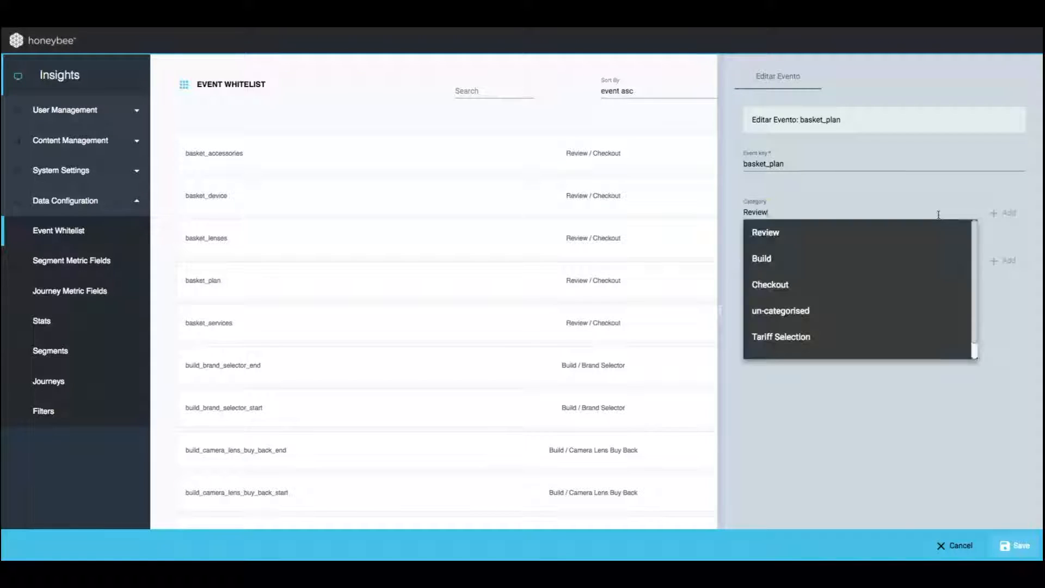
{"action": "scroll", "coordinate": [918, 306], "scroll_direction": "down", "scroll_amount": 1}
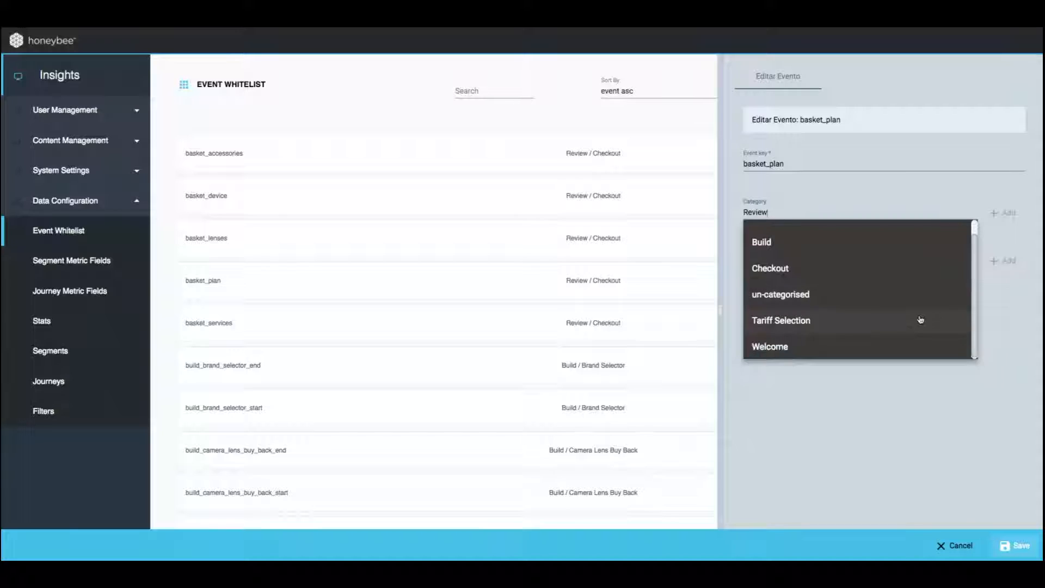
{"action": "left_click", "coordinate": [930, 398]}
{"action": "left_click", "coordinate": [953, 262]}
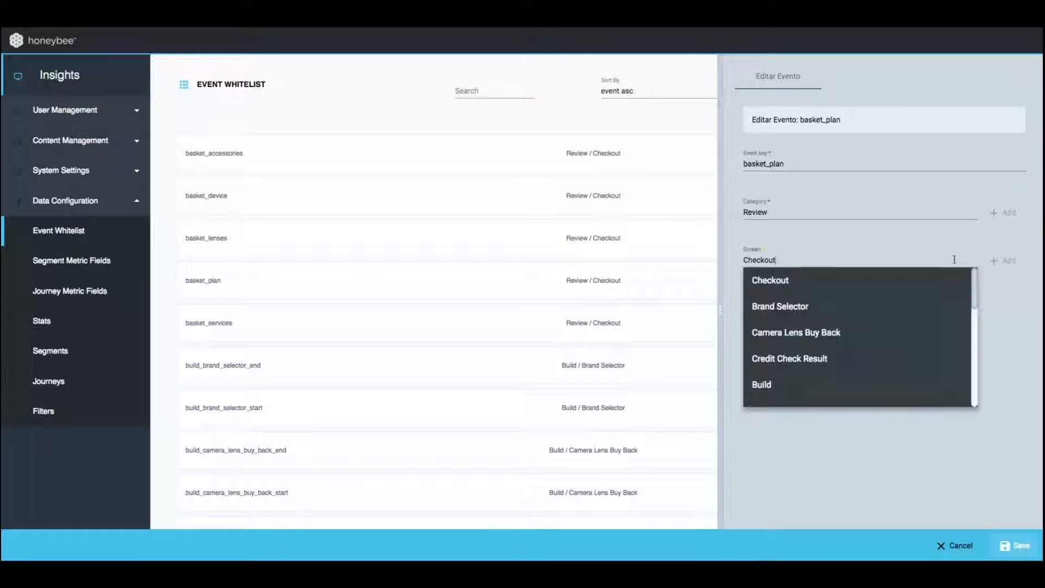
{"action": "scroll", "coordinate": [926, 334], "scroll_direction": "down", "scroll_amount": 2}
{"action": "scroll", "coordinate": [925, 339], "scroll_direction": "down", "scroll_amount": 5}
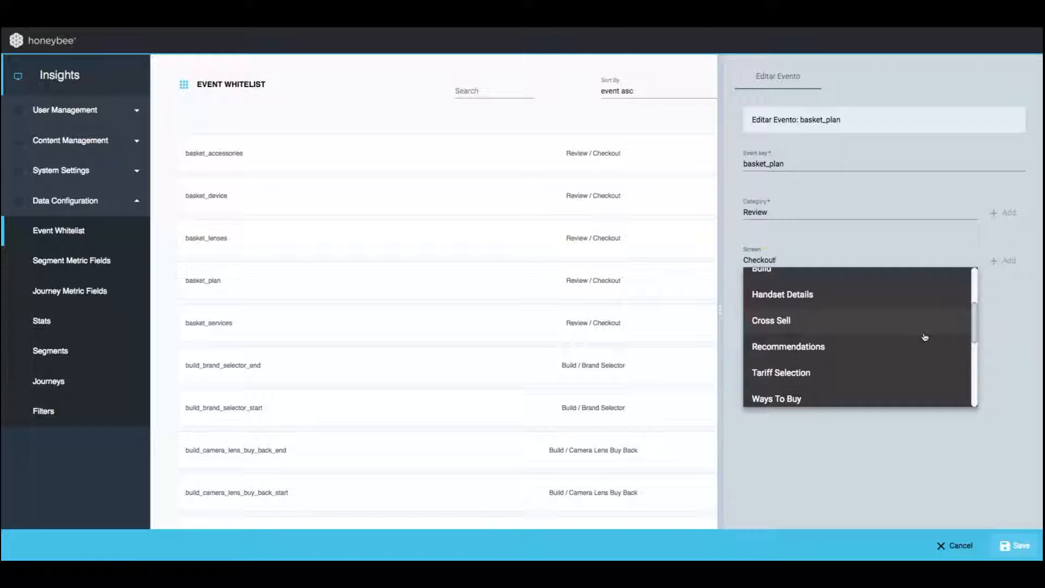
{"action": "left_click", "coordinate": [1001, 421]}
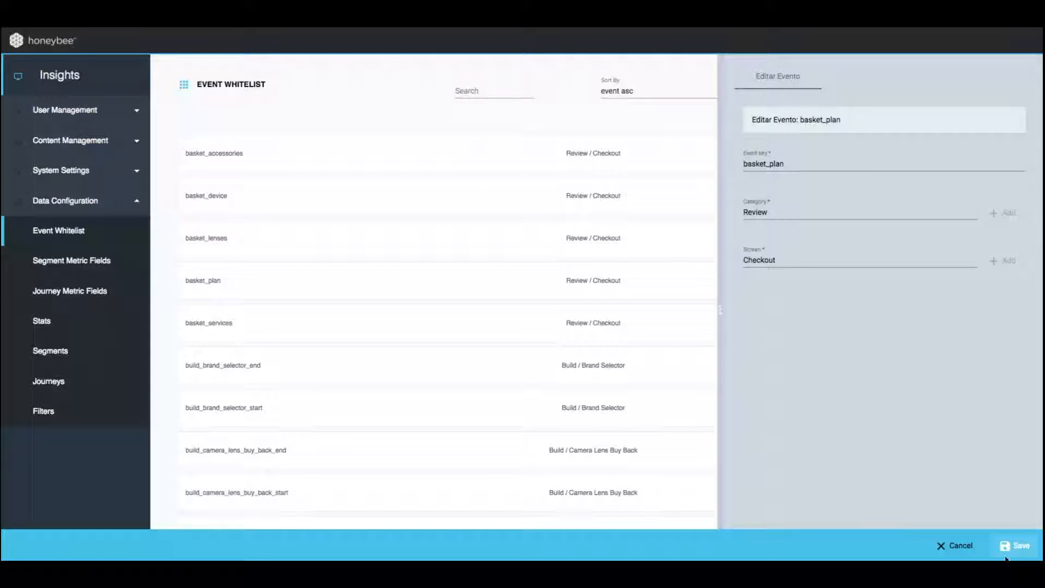
{"action": "left_click", "coordinate": [961, 545]}
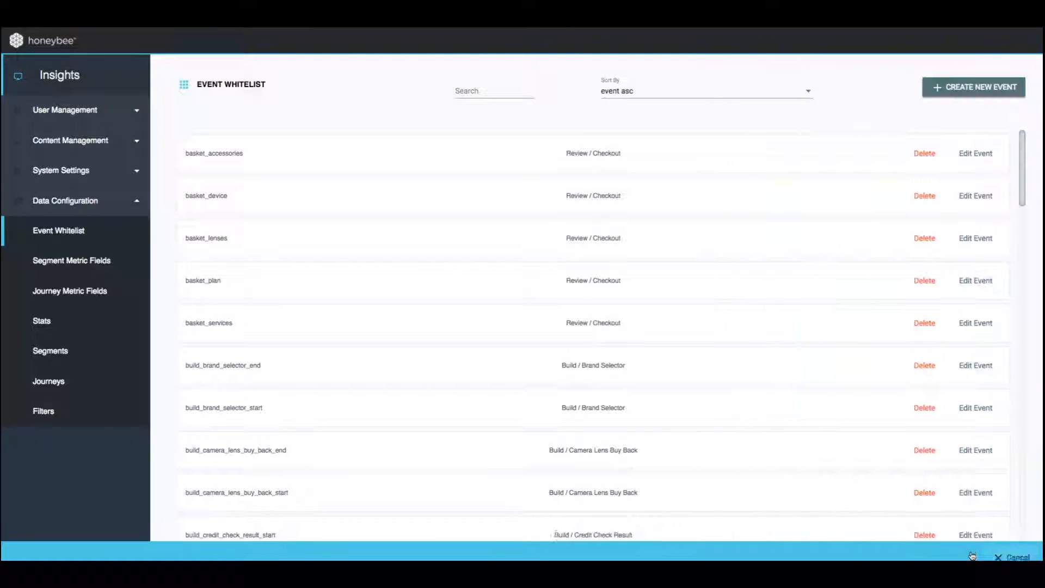
Open the Full Camera Journey Basket segment metric field for editing
{"action": "left_click", "coordinate": [72, 261]}
{"action": "scroll", "coordinate": [361, 329], "scroll_direction": "down", "scroll_amount": 10}
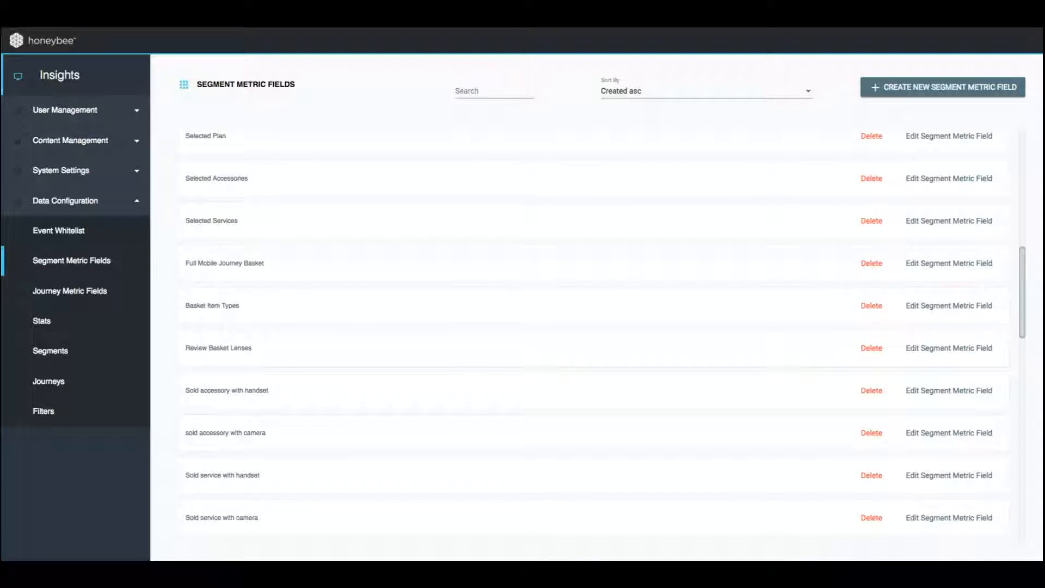
{"action": "scroll", "coordinate": [537, 285], "scroll_direction": "down", "scroll_amount": 3}
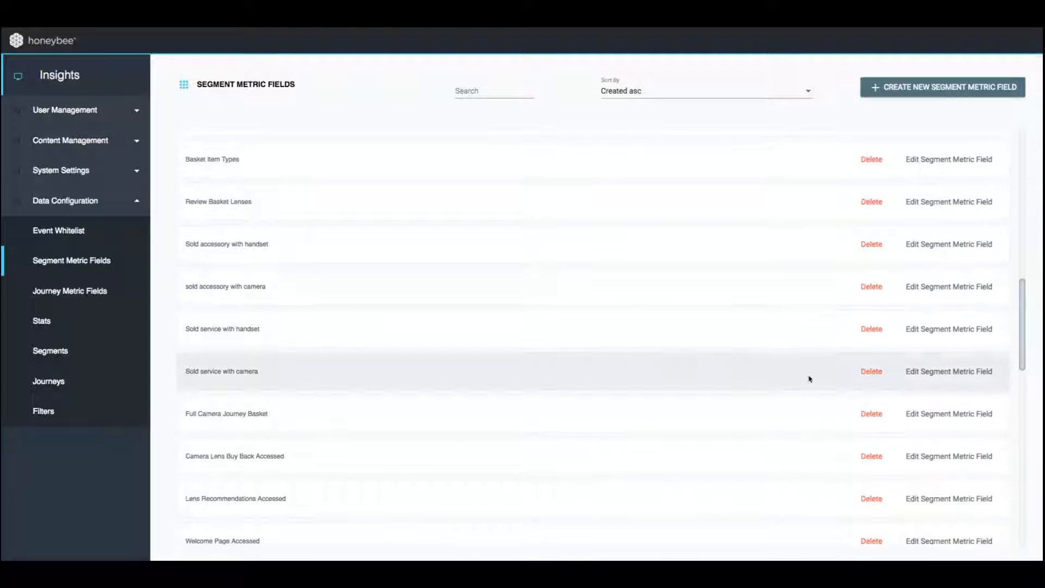
{"action": "left_click", "coordinate": [931, 413]}
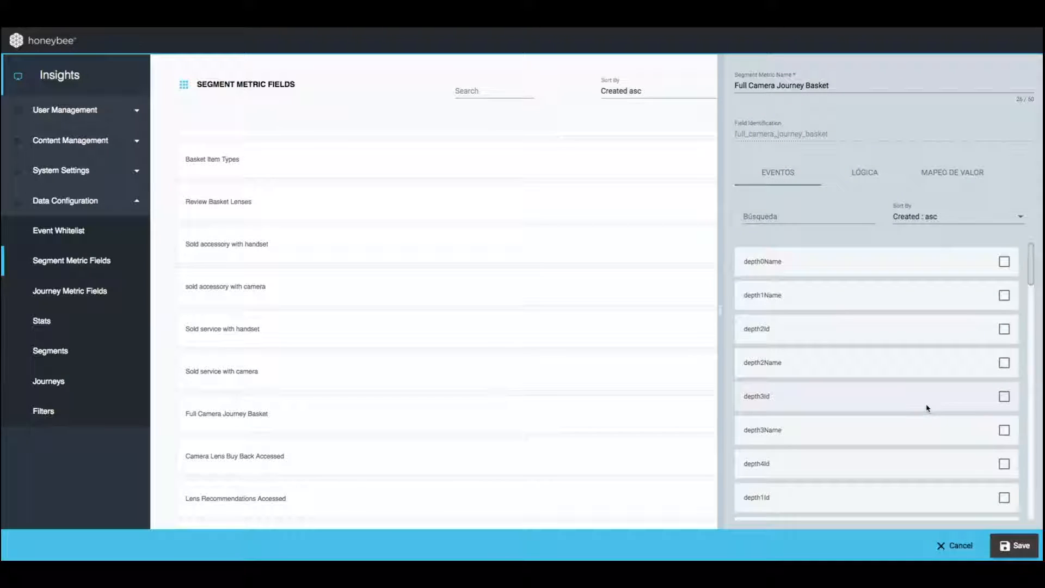
Examine the events, logic and value mapping of the Full Camera Journey Basket segment metric field, and abandon the edit
{"action": "scroll", "coordinate": [929, 386], "scroll_direction": "down", "scroll_amount": 3}
{"action": "scroll", "coordinate": [929, 385], "scroll_direction": "down", "scroll_amount": 3}
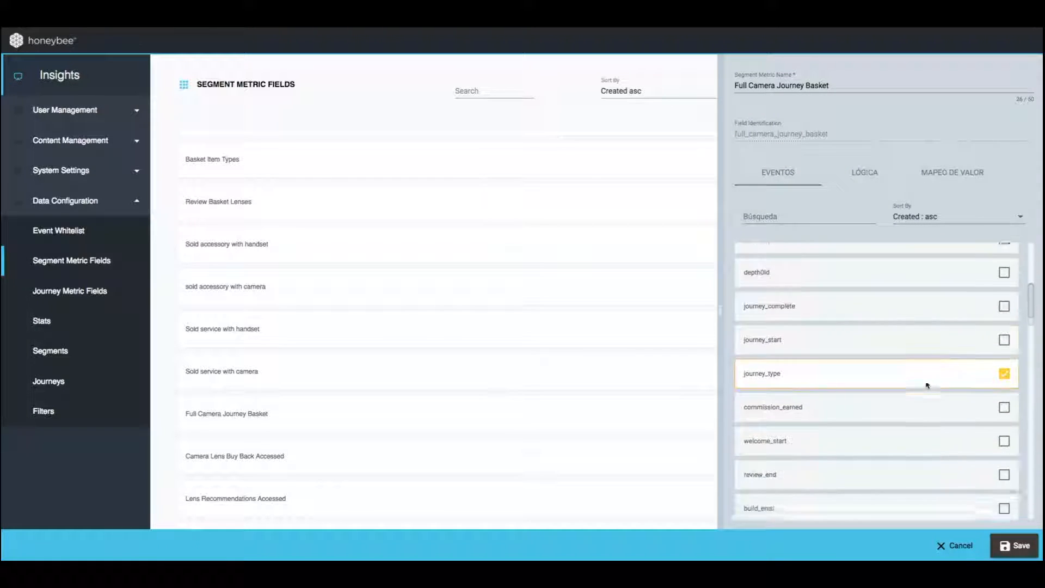
{"action": "scroll", "coordinate": [952, 364], "scroll_direction": "down", "scroll_amount": 10}
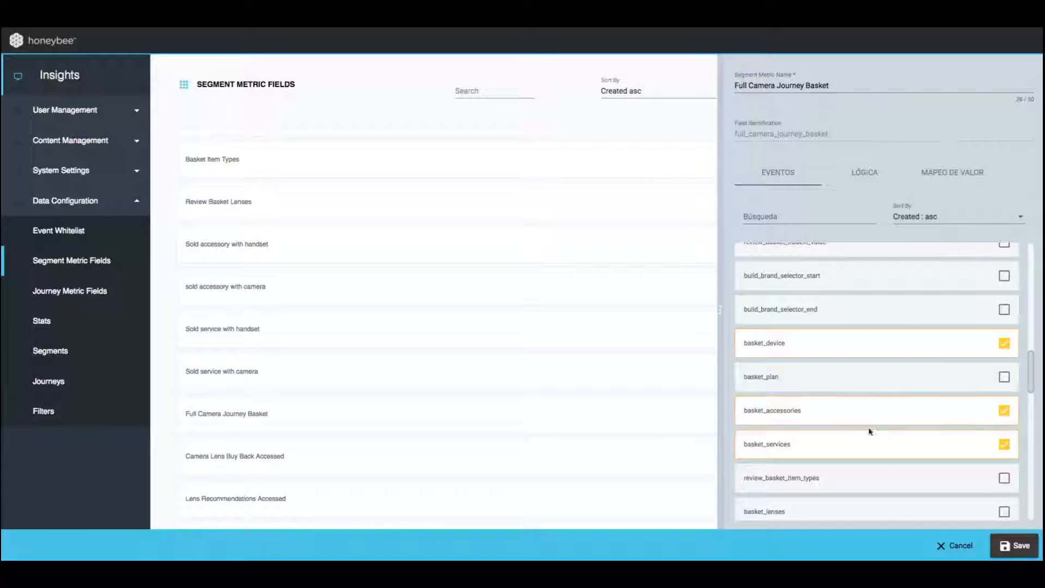
{"action": "scroll", "coordinate": [858, 450], "scroll_direction": "down", "scroll_amount": 5}
{"action": "scroll", "coordinate": [859, 450], "scroll_direction": "down", "scroll_amount": 8}
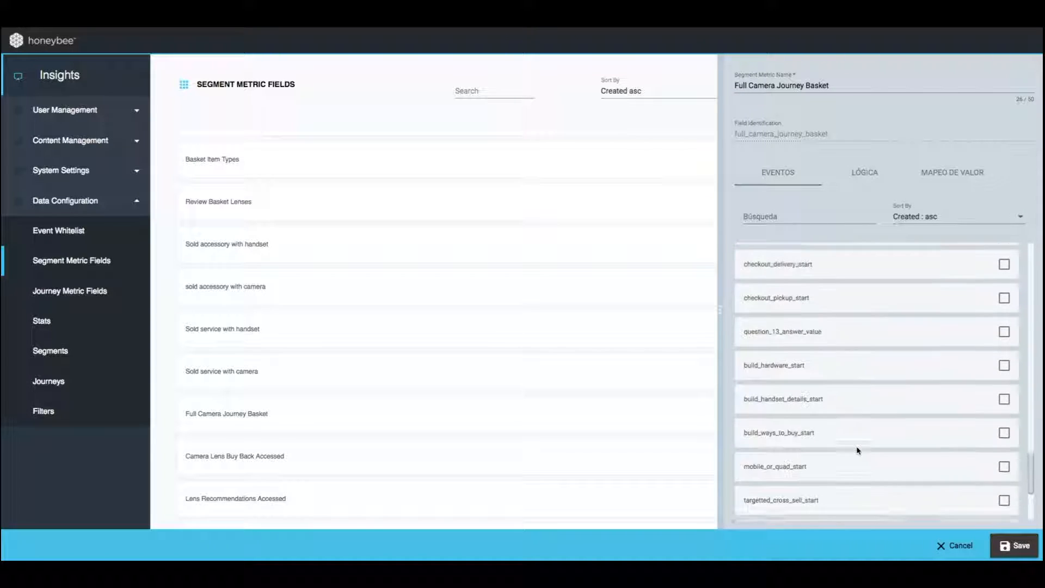
{"action": "left_click", "coordinate": [870, 182]}
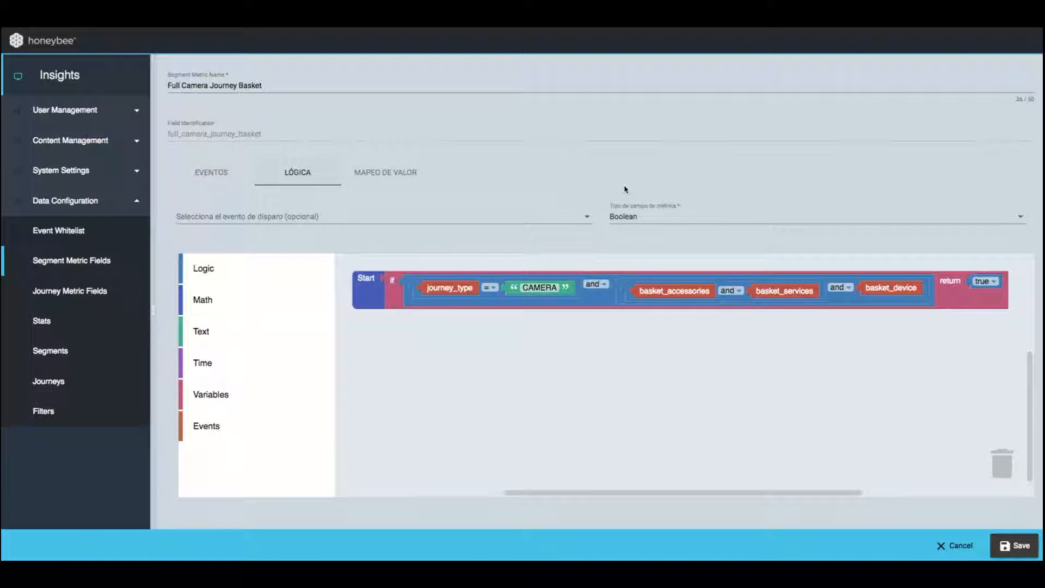
{"action": "left_click", "coordinate": [404, 170]}
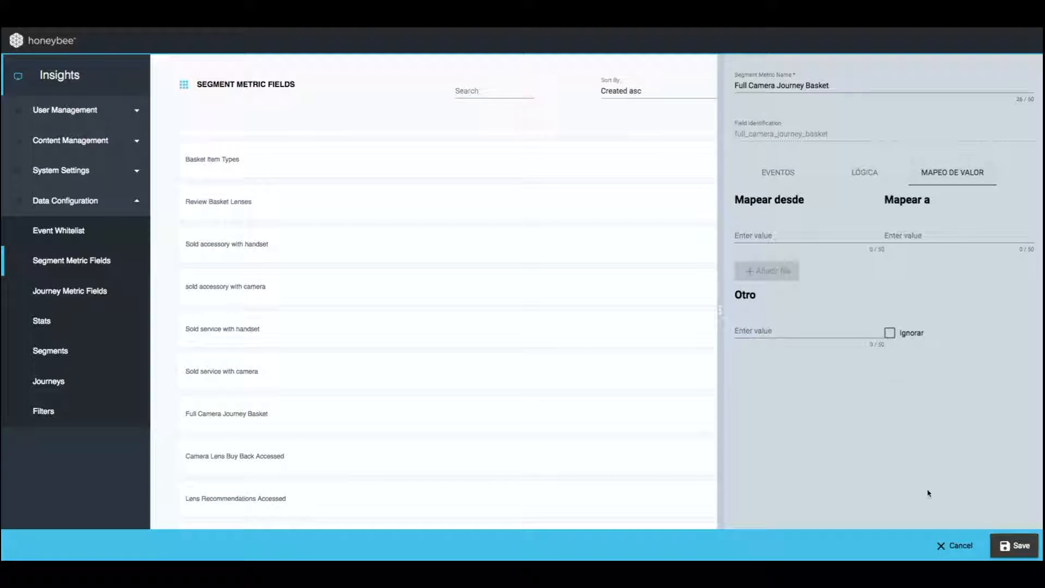
{"action": "left_click", "coordinate": [950, 544]}
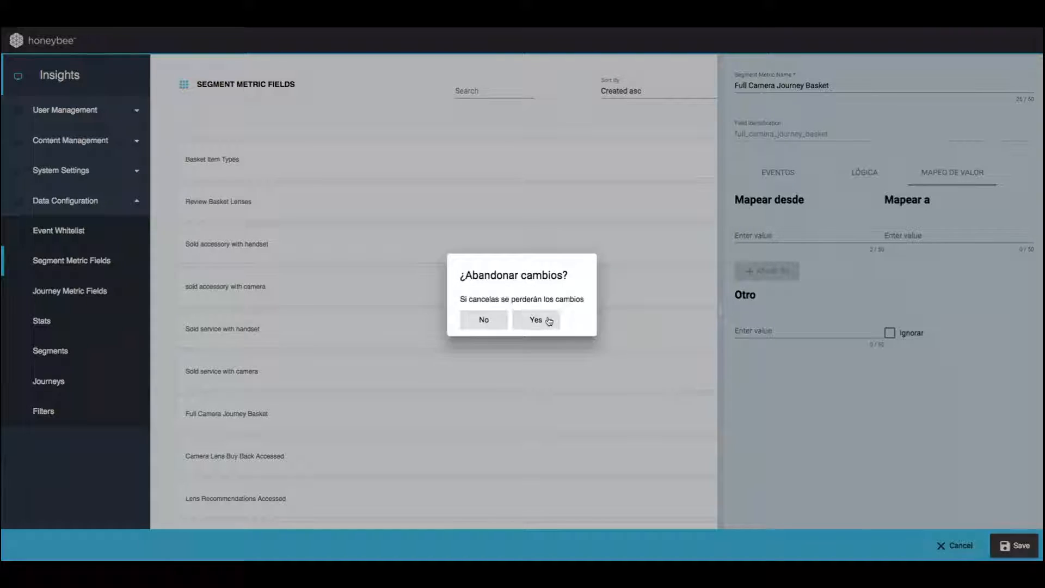
{"action": "left_click", "coordinate": [536, 319]}
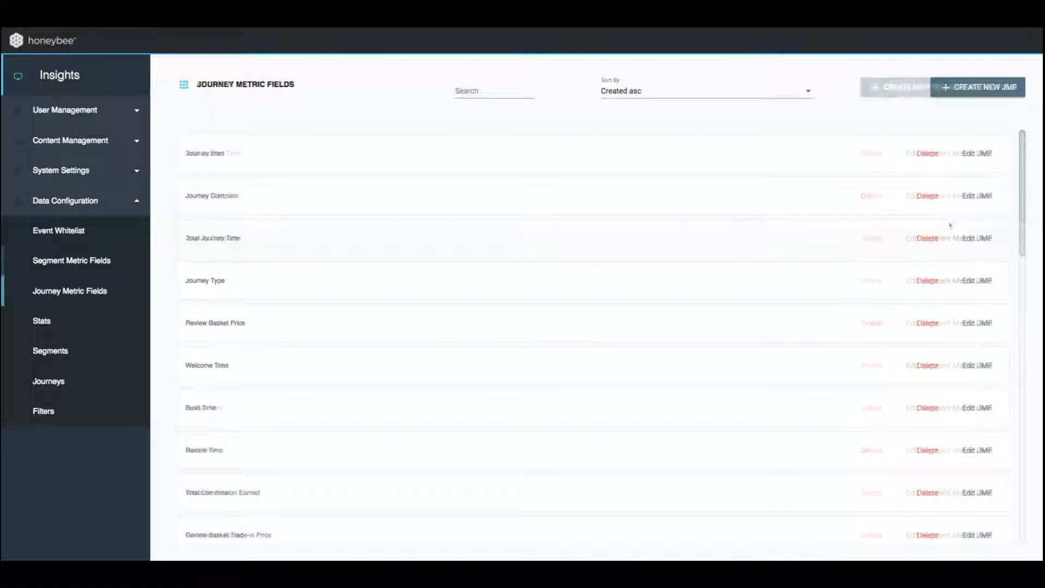
Find the Full Camera Journey Basket journey metric field by searching "full", examine its segment metric field and function options, and cancel the edit
{"action": "left_click", "coordinate": [504, 90]}
{"action": "type", "text": "full"}
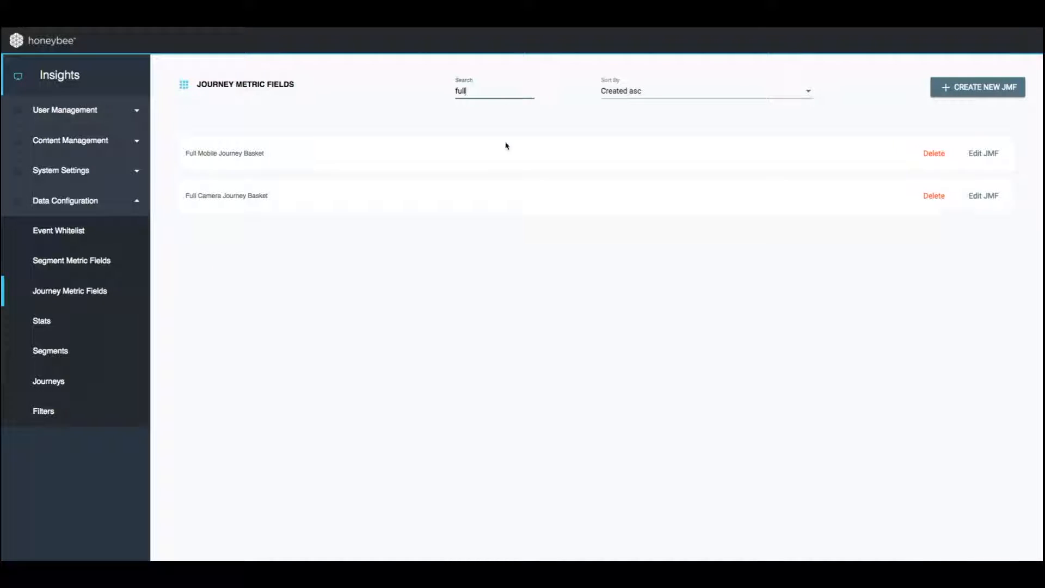
{"action": "left_click", "coordinate": [992, 197]}
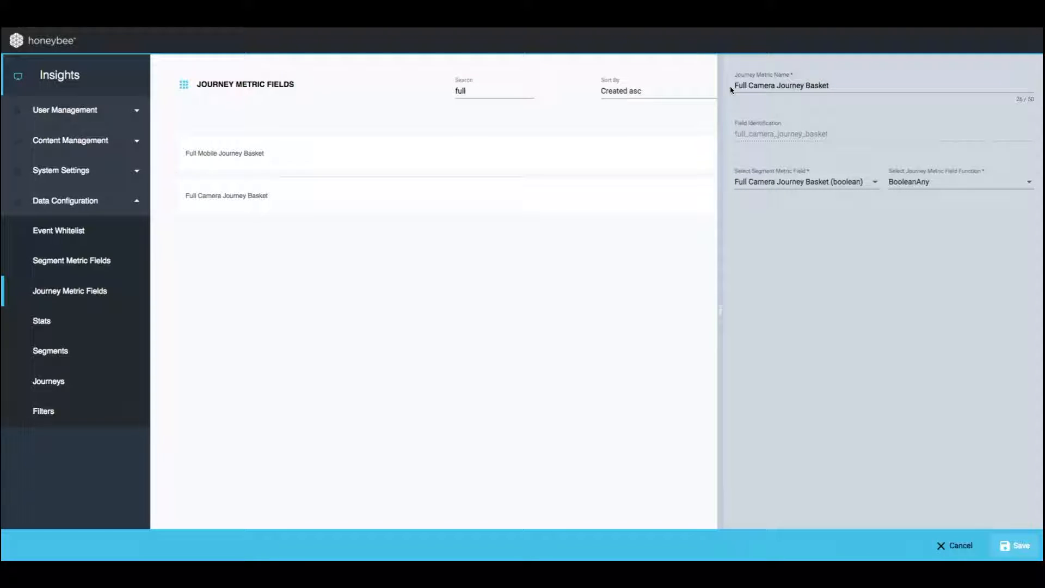
{"action": "left_click", "coordinate": [739, 181]}
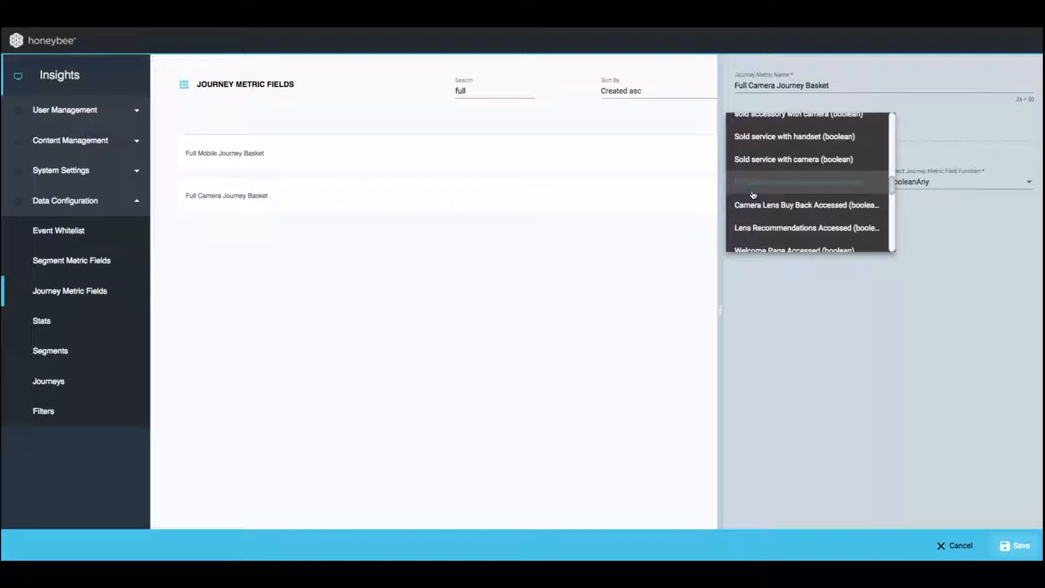
{"action": "left_click", "coordinate": [753, 195]}
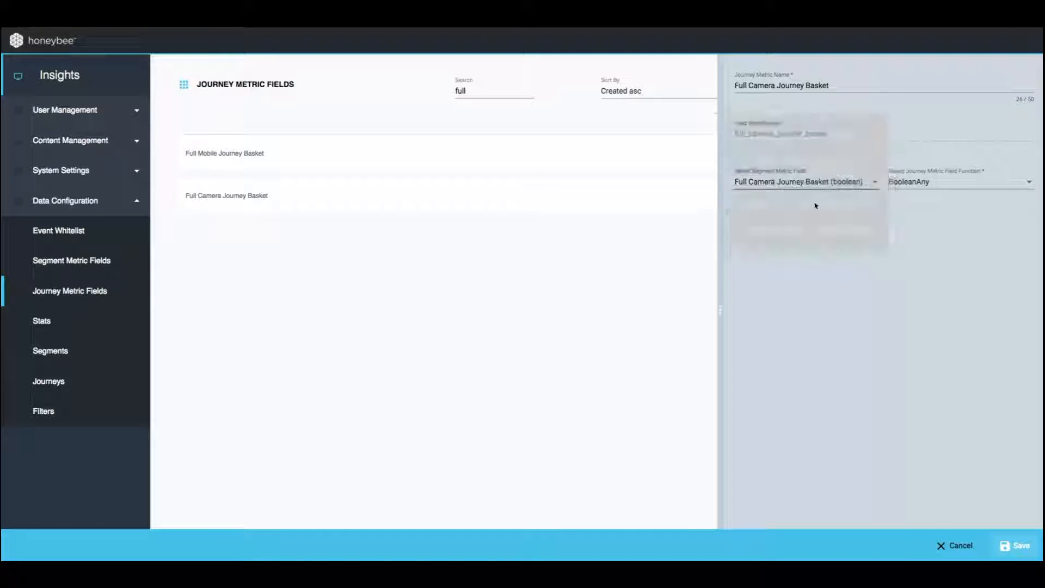
{"action": "left_click", "coordinate": [976, 185]}
{"action": "left_click", "coordinate": [980, 187]}
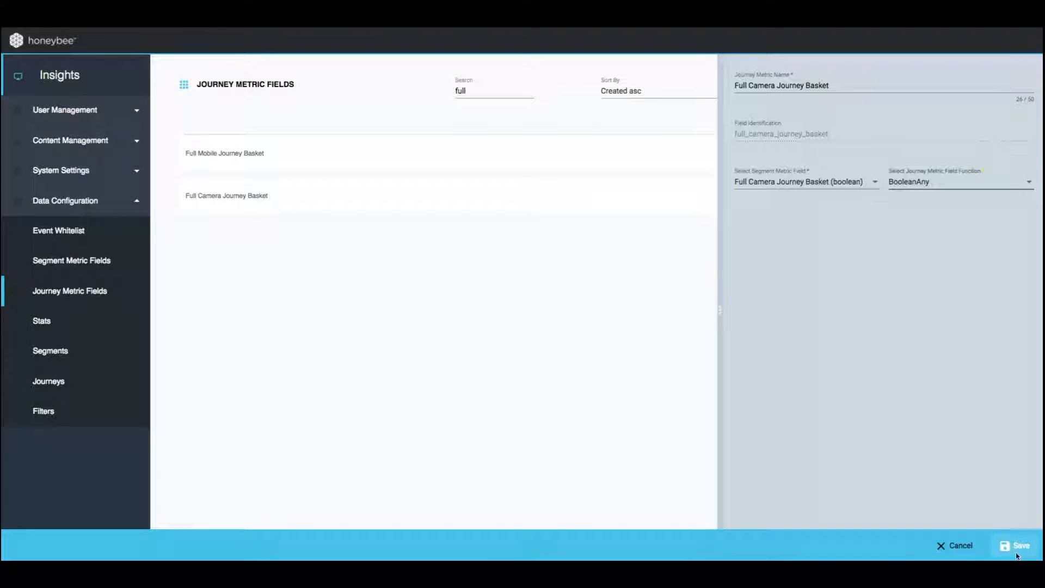
{"action": "left_click", "coordinate": [958, 545]}
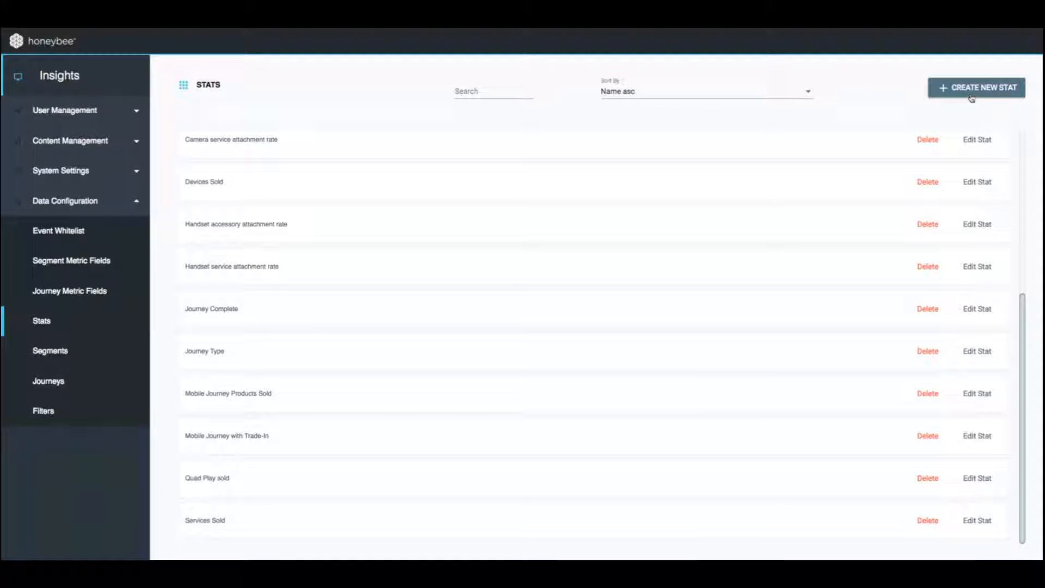
Create a new stat named "Percentage of Full Camera Journeys"
{"action": "left_click", "coordinate": [972, 98]}
{"action": "left_click", "coordinate": [897, 85]}
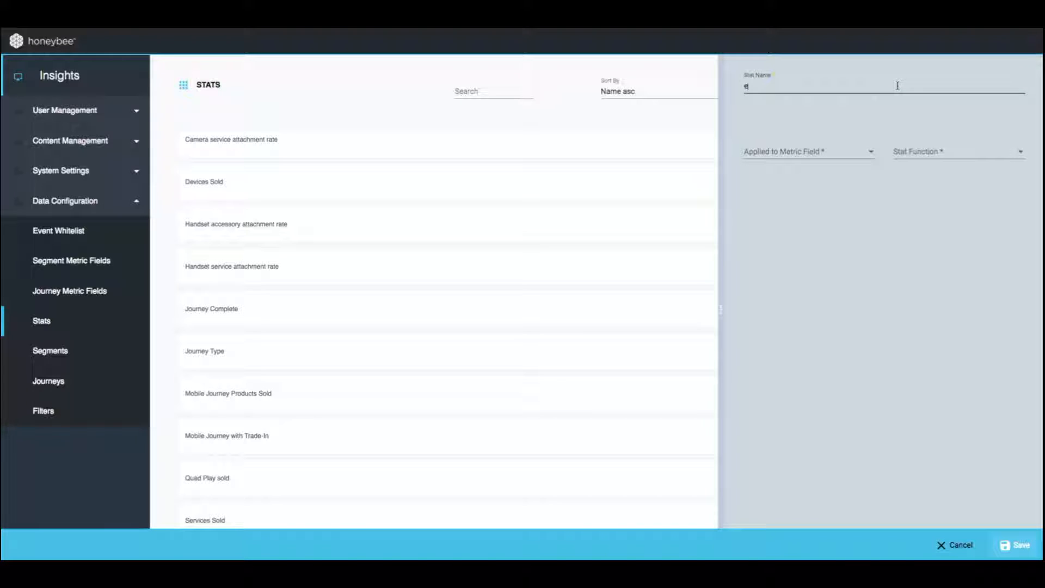
{"action": "type", "text": "Percentage of Full Camera Journeys"}
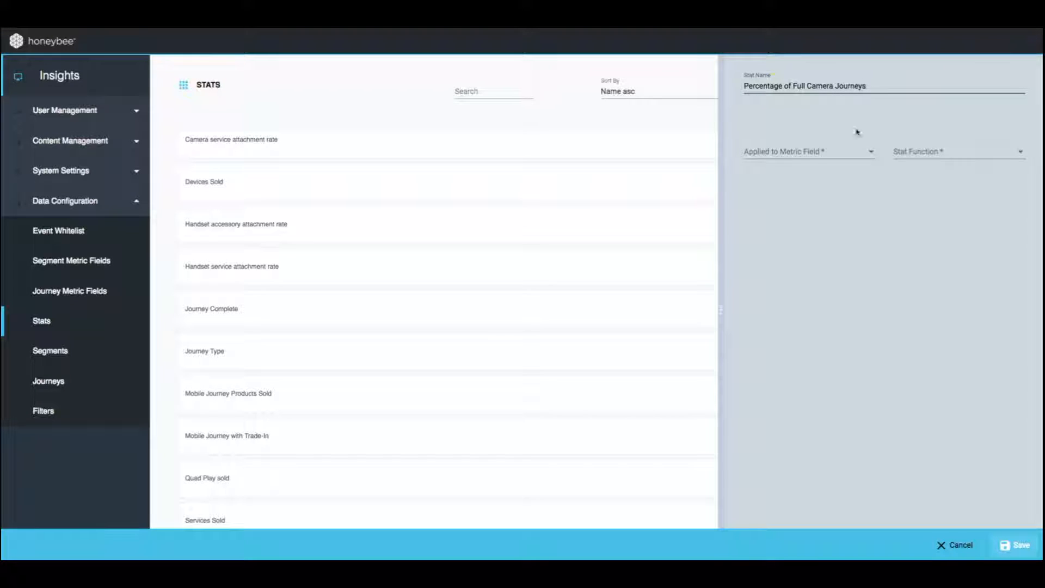
Apply the new stat to the Full Camera Journey Basket (booleanAny) metric field with the Count function
{"action": "left_click", "coordinate": [836, 152]}
{"action": "scroll", "coordinate": [815, 214], "scroll_direction": "down", "scroll_amount": 2}
{"action": "scroll", "coordinate": [815, 214], "scroll_direction": "down", "scroll_amount": 10}
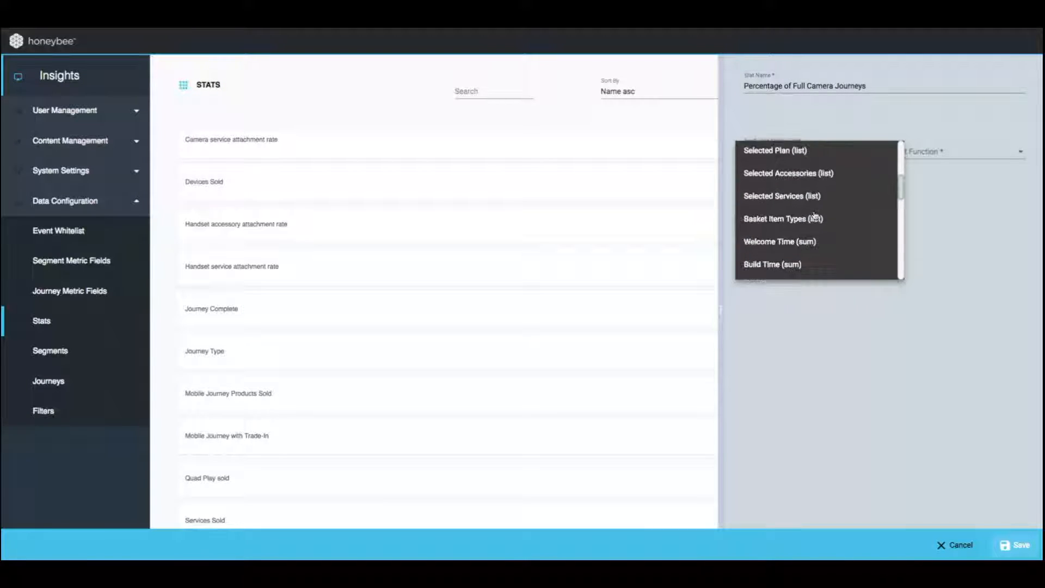
{"action": "scroll", "coordinate": [815, 214], "scroll_direction": "down", "scroll_amount": 1}
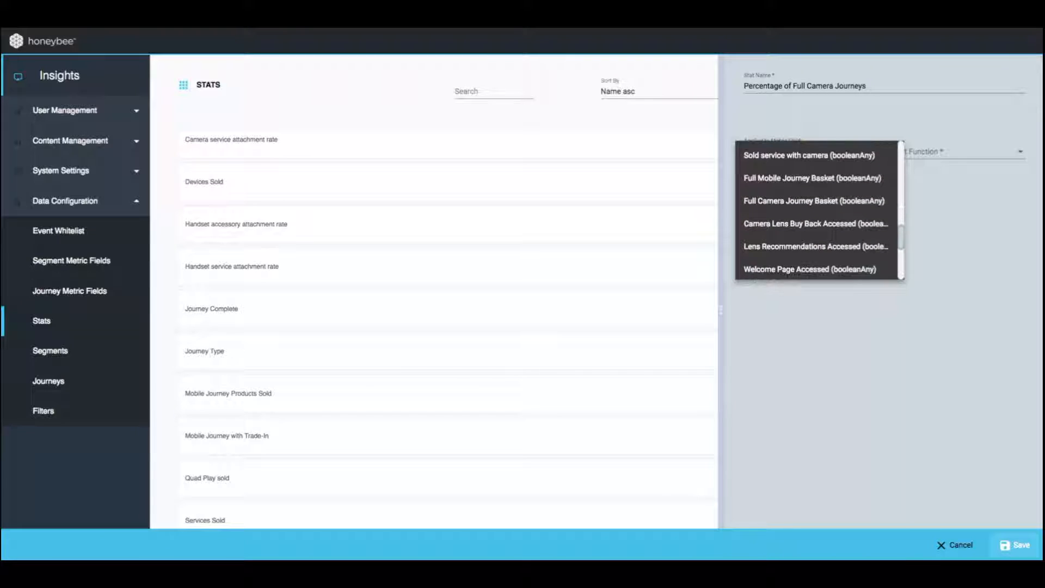
{"action": "left_click", "coordinate": [816, 203]}
{"action": "left_click", "coordinate": [936, 151]}
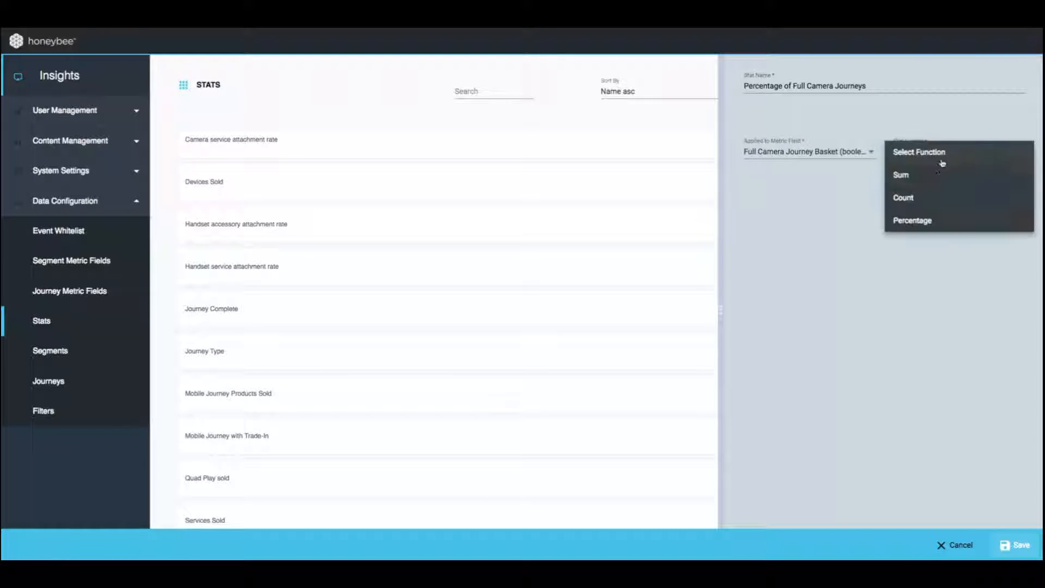
{"action": "left_click", "coordinate": [928, 194]}
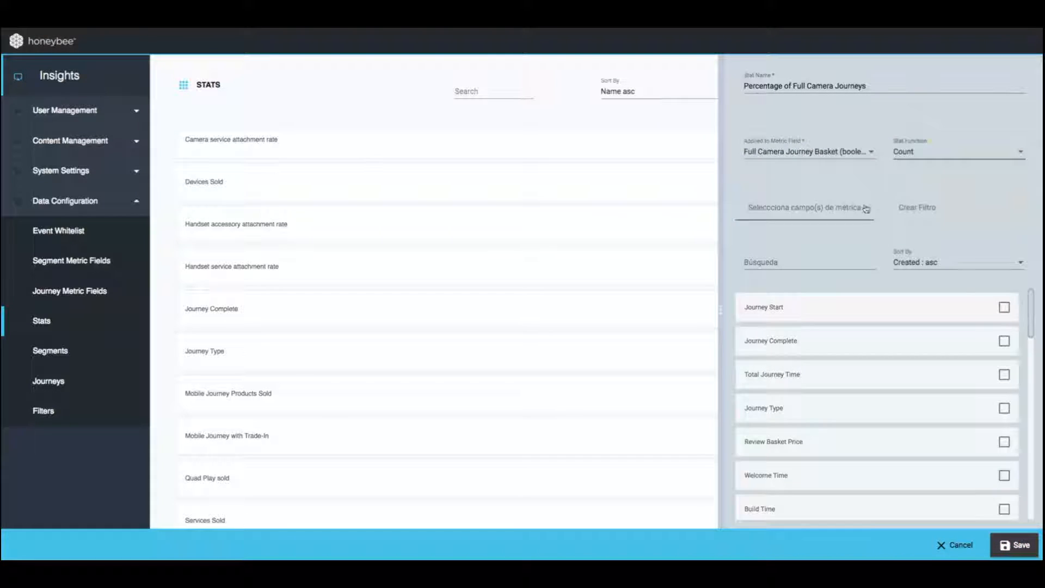
Select the Journey Type and Full Camera Journey Basket metric fields for the stat's filter
{"action": "left_click", "coordinate": [806, 258]}
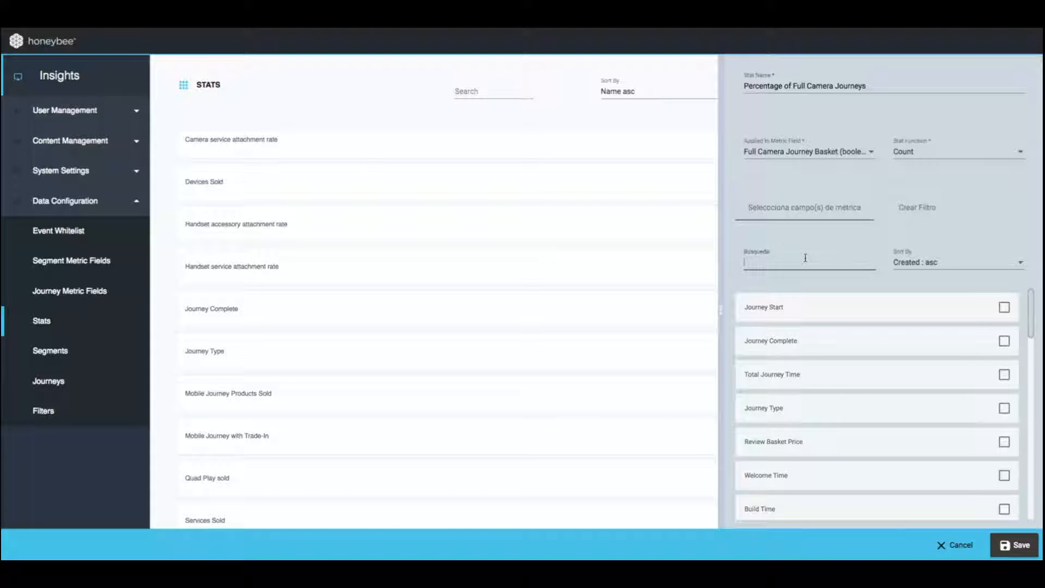
{"action": "type", "text": "journey type"}
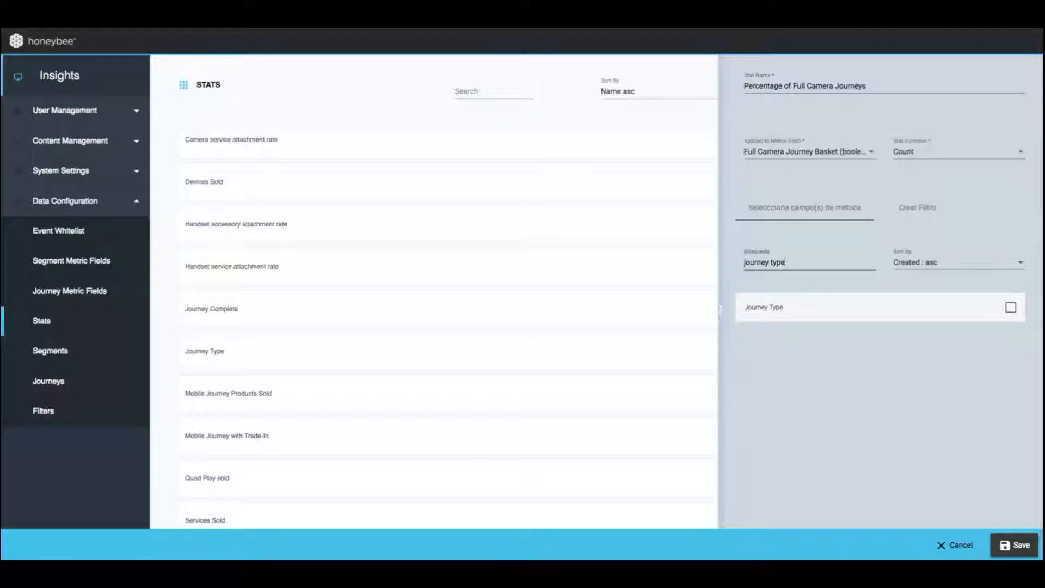
{"action": "left_click", "coordinate": [1011, 308]}
{"action": "left_click", "coordinate": [844, 263]}
{"action": "key", "text": "ctrl+a"}
{"action": "type", "text": "dull"}
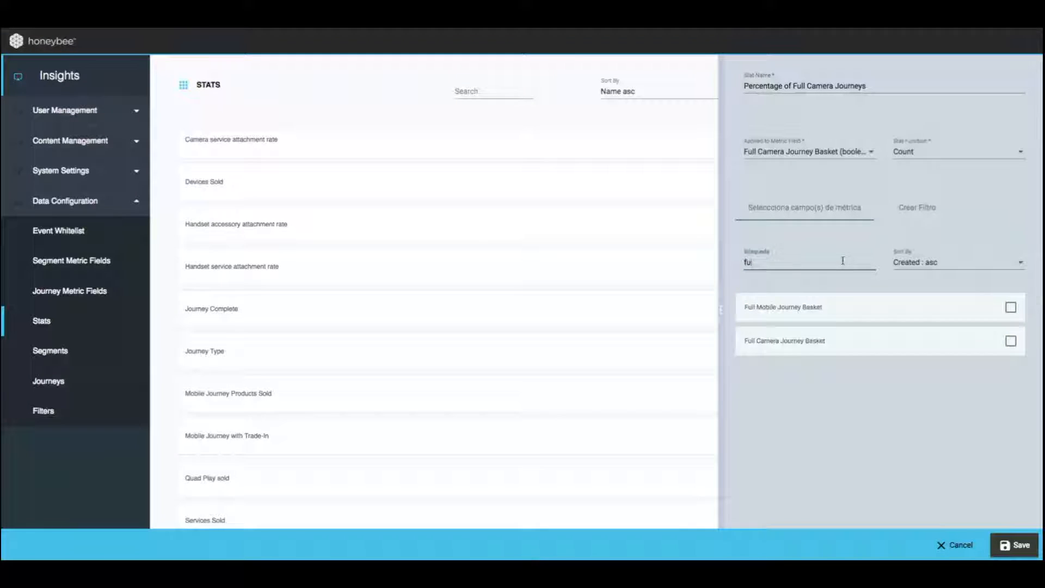
{"action": "left_click", "coordinate": [1011, 341]}
Create a stat filter where Journey Type == camera, and save the stat
{"action": "left_click", "coordinate": [925, 210]}
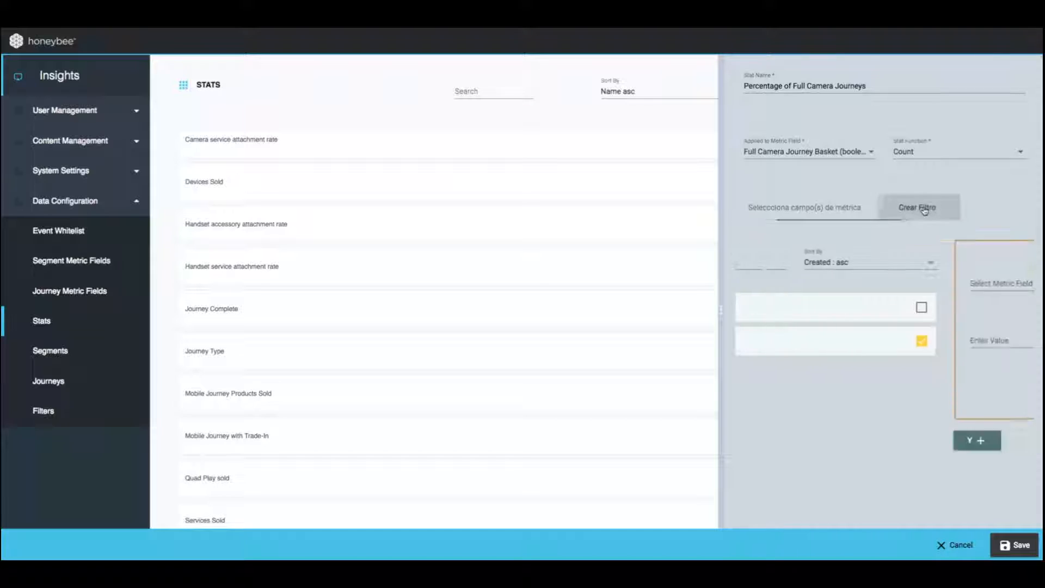
{"action": "left_click", "coordinate": [852, 276]}
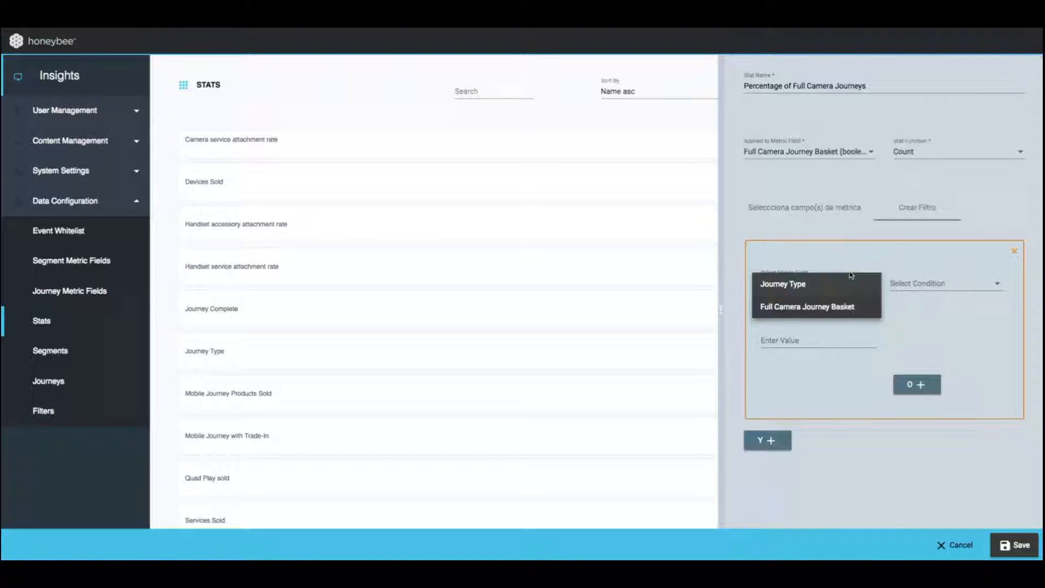
{"action": "left_click", "coordinate": [846, 284]}
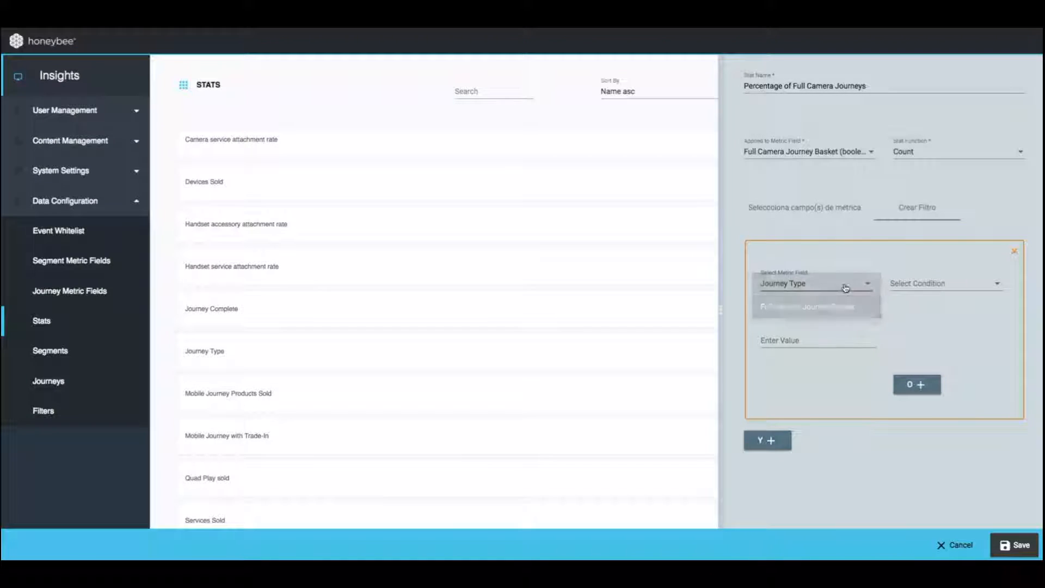
{"action": "left_click", "coordinate": [903, 283]}
{"action": "left_click", "coordinate": [904, 284]}
{"action": "left_click", "coordinate": [821, 337]}
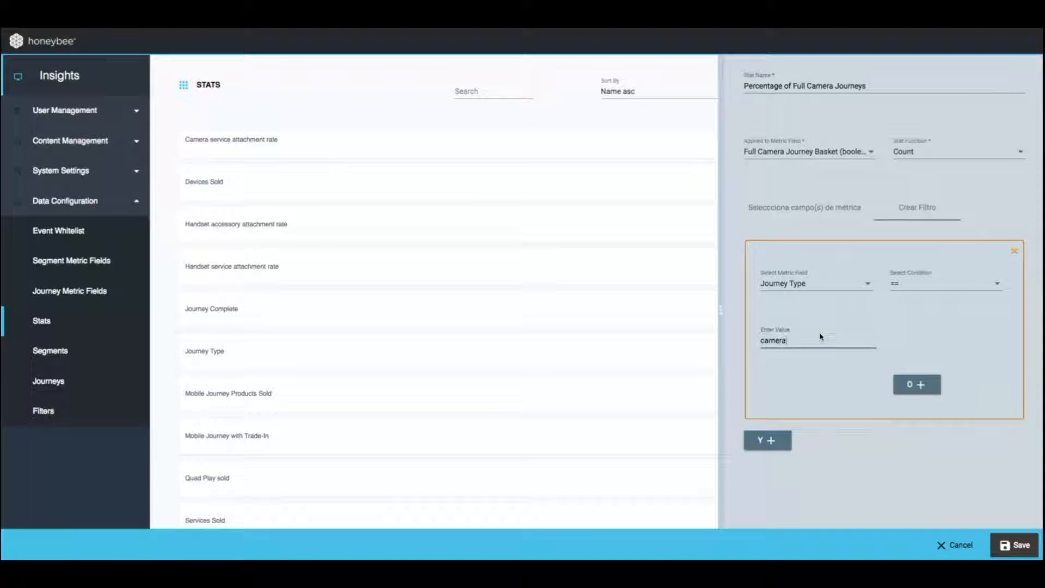
{"action": "left_click", "coordinate": [906, 474]}
{"action": "left_click", "coordinate": [1010, 543]}
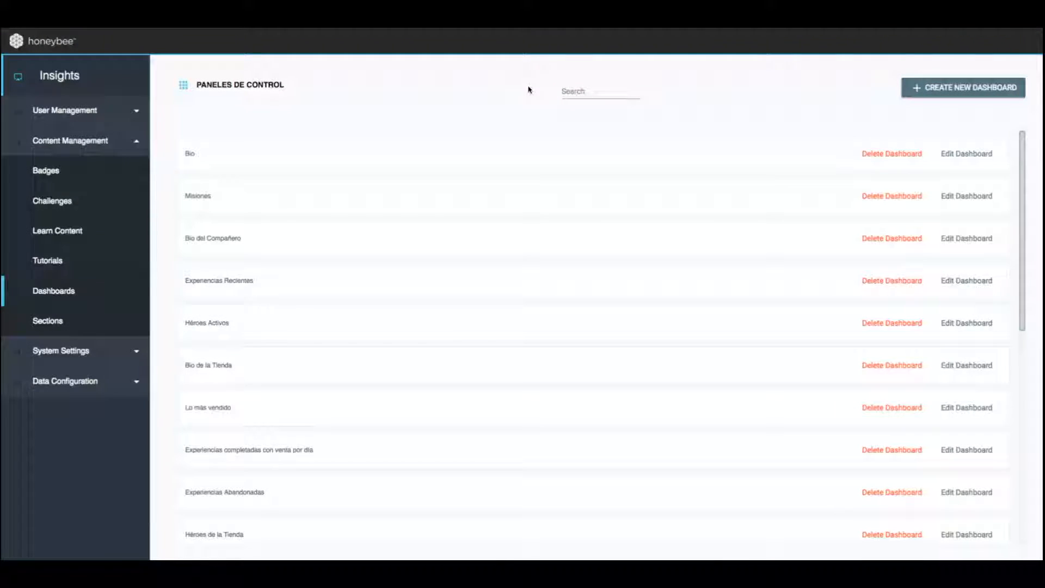
Search the dashboards for "vital" and open the Constantes Vitales dashboard for editing
{"action": "left_click", "coordinate": [585, 90]}
{"action": "type", "text": "vital"}
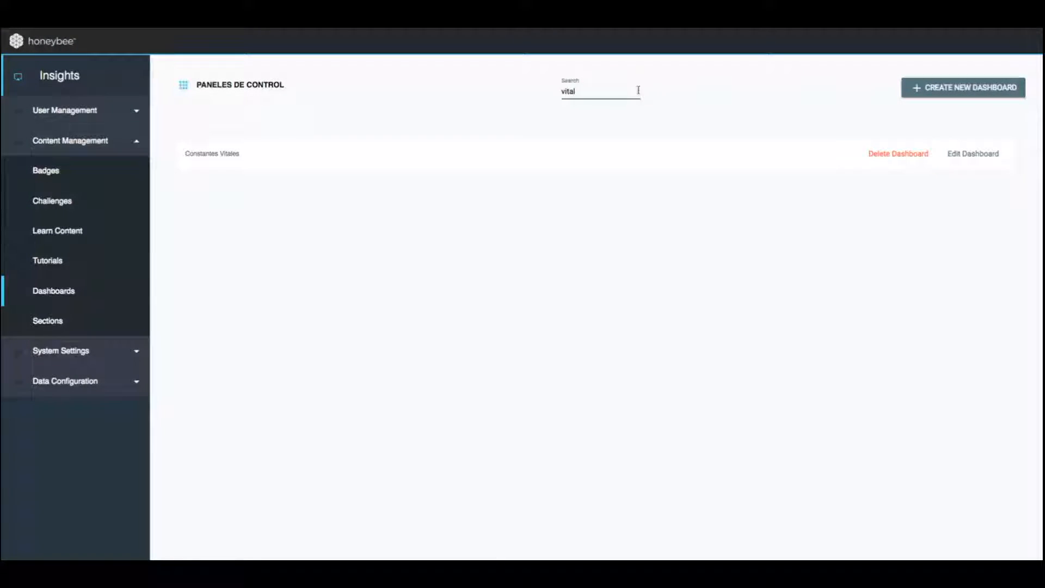
{"action": "left_click", "coordinate": [958, 153]}
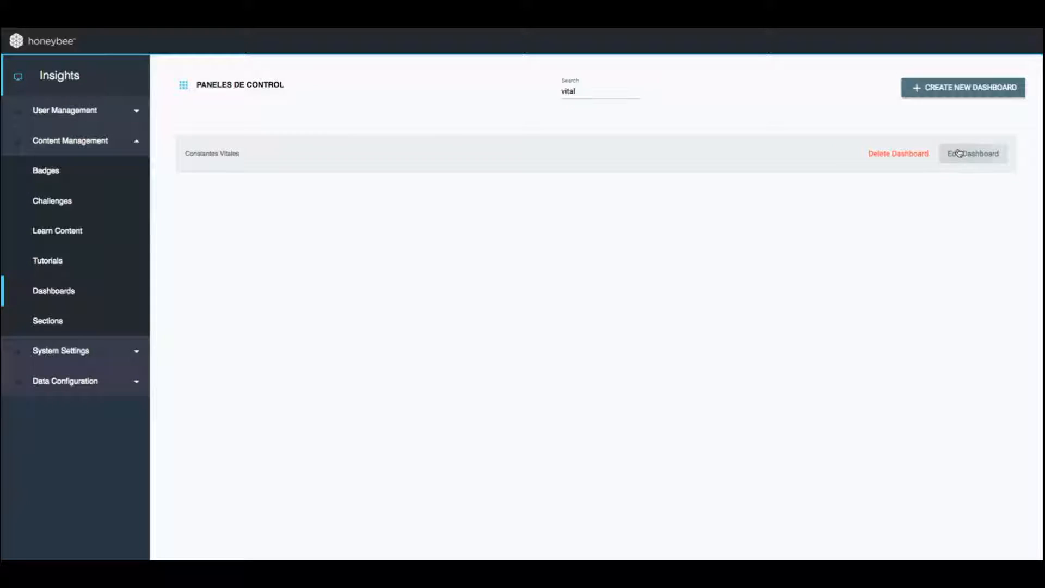
{"action": "scroll", "coordinate": [695, 364], "scroll_direction": "down", "scroll_amount": 3}
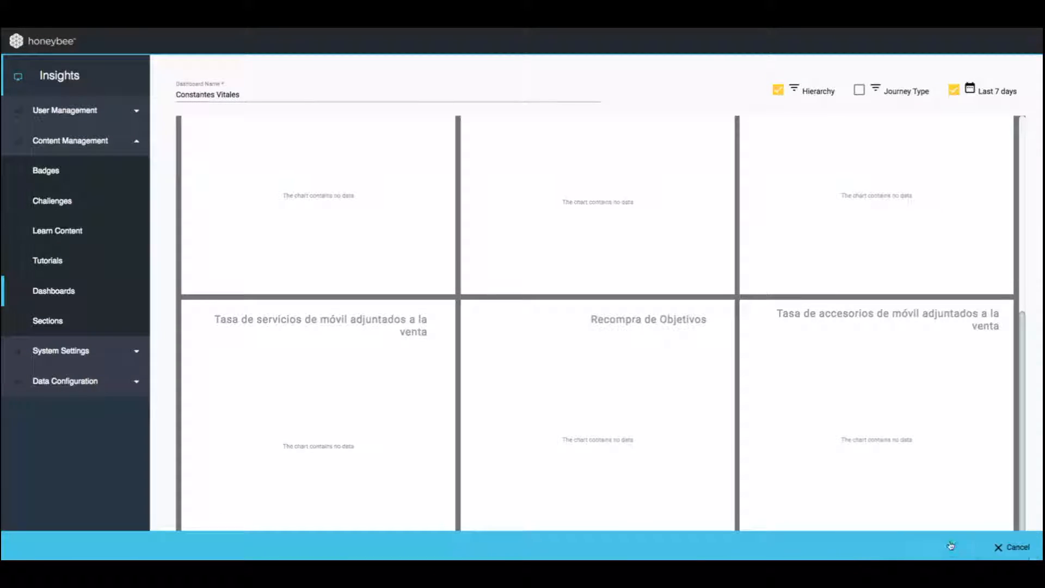
Start a new widget on the Constantes Vitales dashboard and name it "Percentage of Full Camera Journeys"
{"action": "left_click", "coordinate": [947, 545]}
{"action": "left_click", "coordinate": [863, 117]}
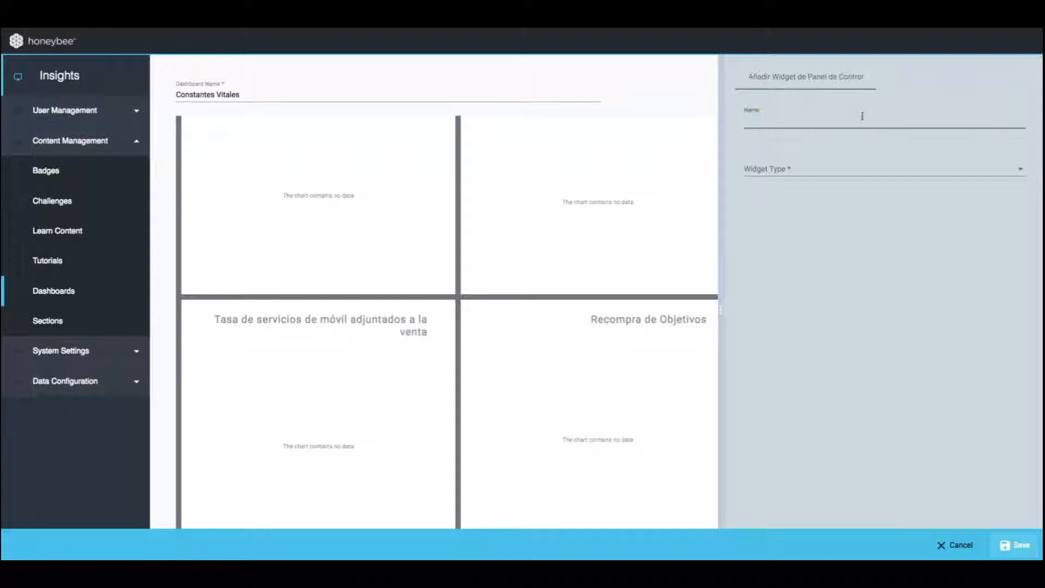
{"action": "type", "text": "Percentage of Full Camera Journeys"}
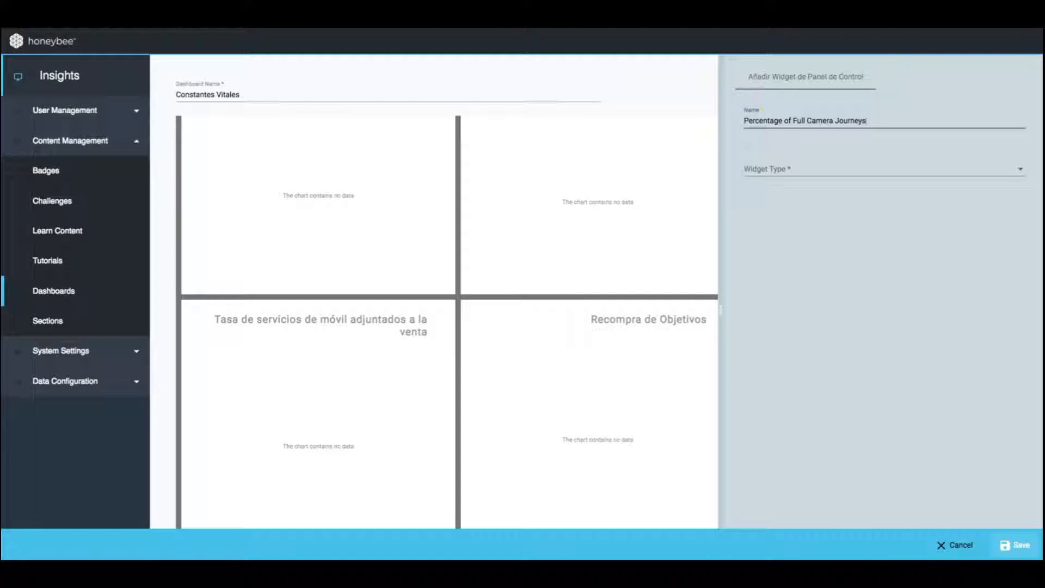
Set the widget type to Stacked Bar Chart (Time Based) and choose Percentage of Full Camera Journeys as its first stat
{"action": "left_click", "coordinate": [889, 175]}
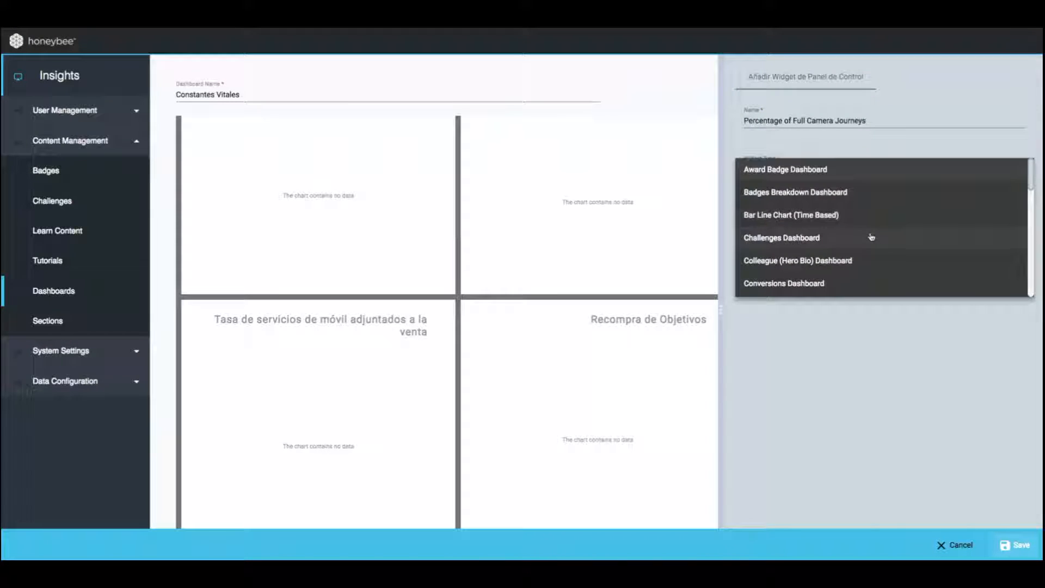
{"action": "scroll", "coordinate": [871, 236], "scroll_direction": "down", "scroll_amount": 3}
{"action": "scroll", "coordinate": [871, 237], "scroll_direction": "down", "scroll_amount": 5}
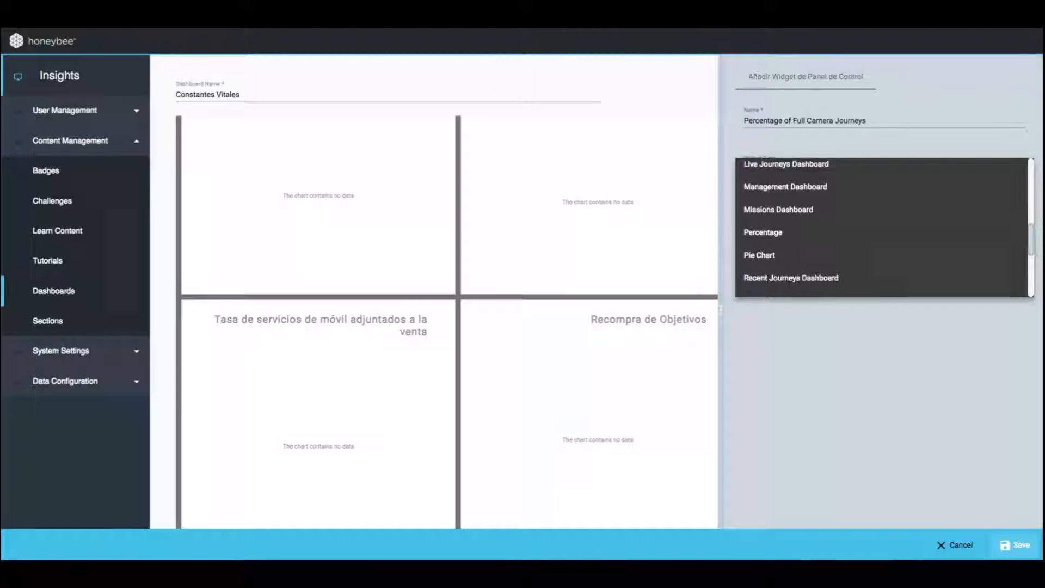
{"action": "scroll", "coordinate": [856, 218], "scroll_direction": "down", "scroll_amount": 2}
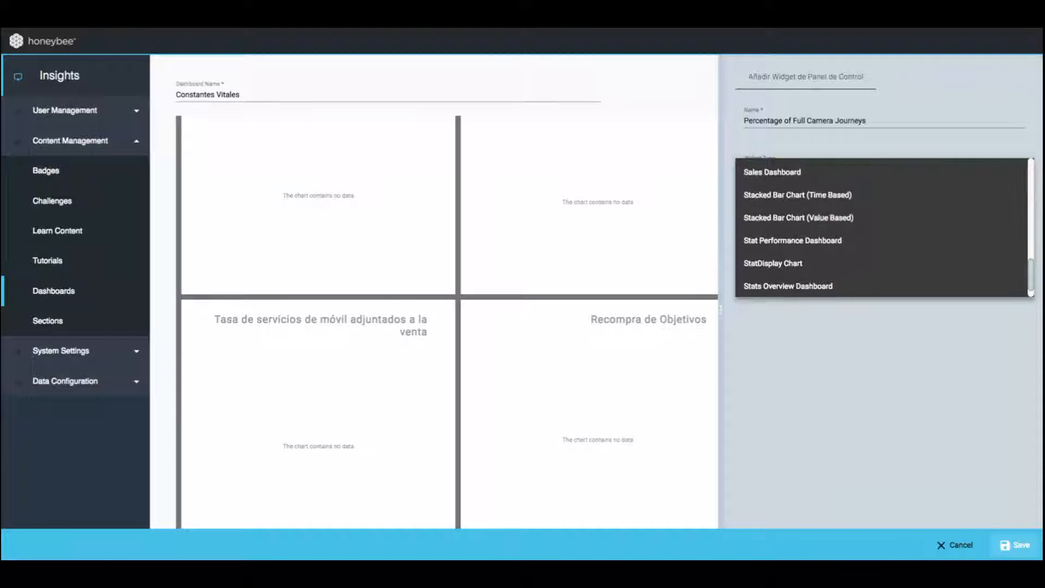
{"action": "left_click", "coordinate": [856, 200]}
{"action": "left_click", "coordinate": [828, 217]}
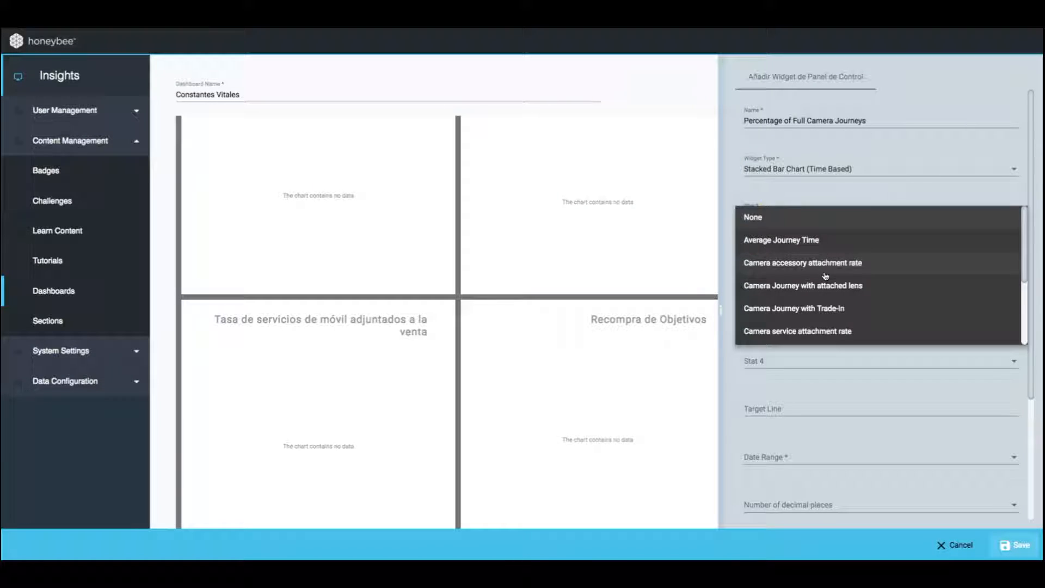
{"action": "scroll", "coordinate": [826, 276], "scroll_direction": "down", "scroll_amount": 3}
{"action": "left_click", "coordinate": [823, 334]}
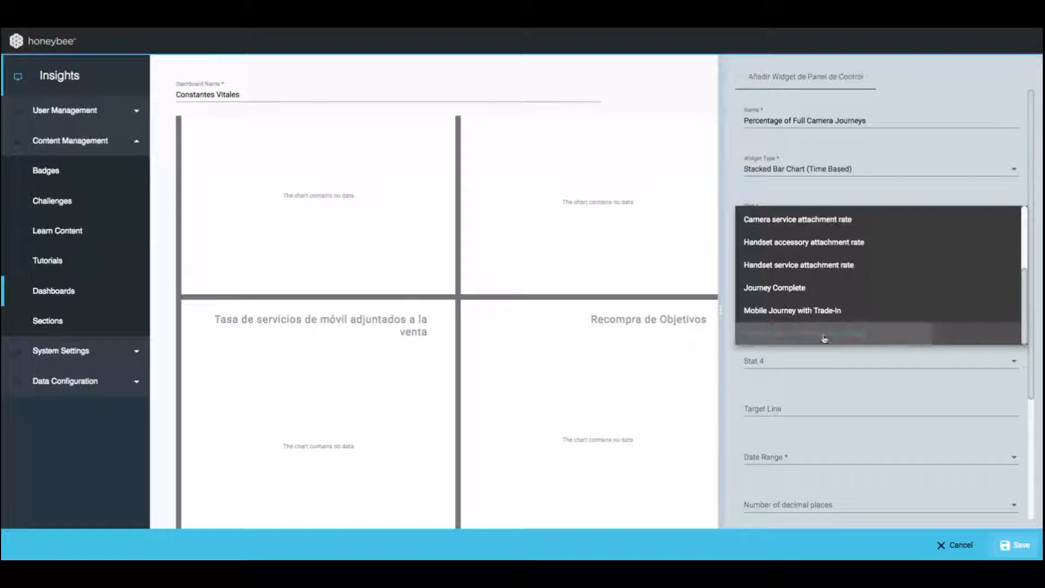
Set the widget to Dynamic date range and enable Add name as widget header, Allow Export and Show expanded view
{"action": "scroll", "coordinate": [836, 369], "scroll_direction": "down", "scroll_amount": 3}
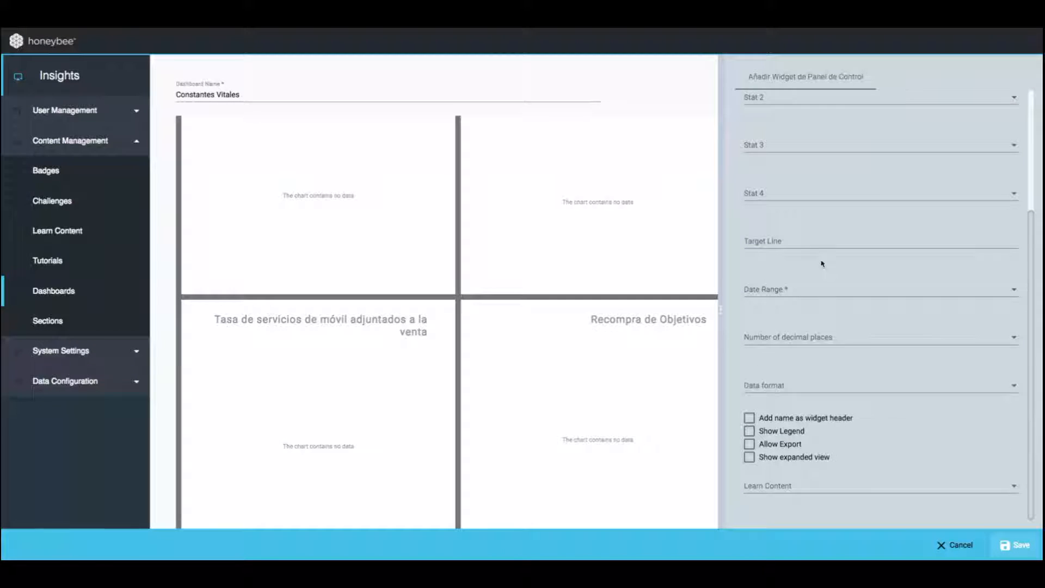
{"action": "left_click", "coordinate": [795, 294]}
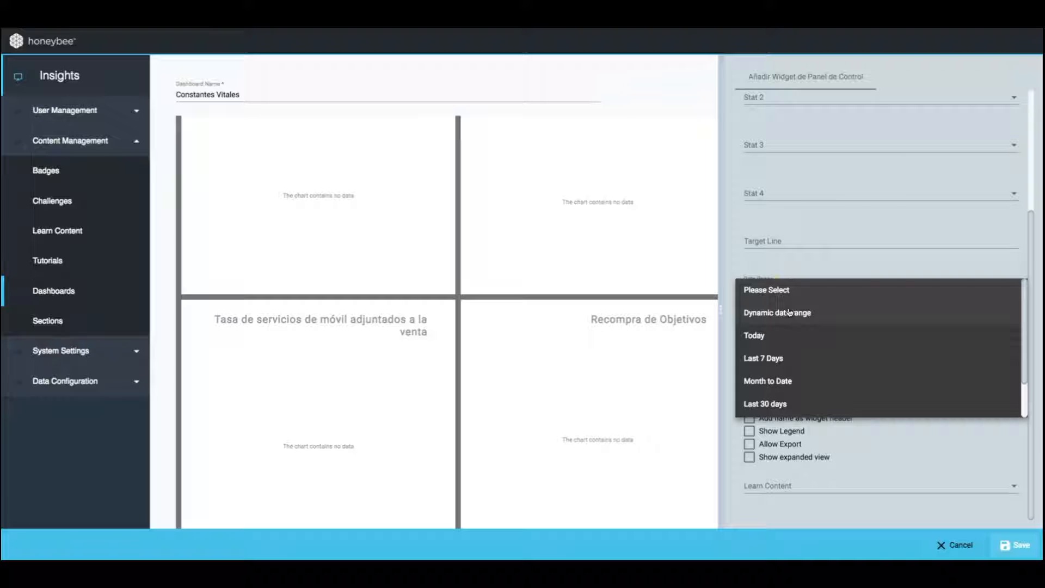
{"action": "left_click", "coordinate": [791, 313]}
{"action": "left_click", "coordinate": [805, 424]}
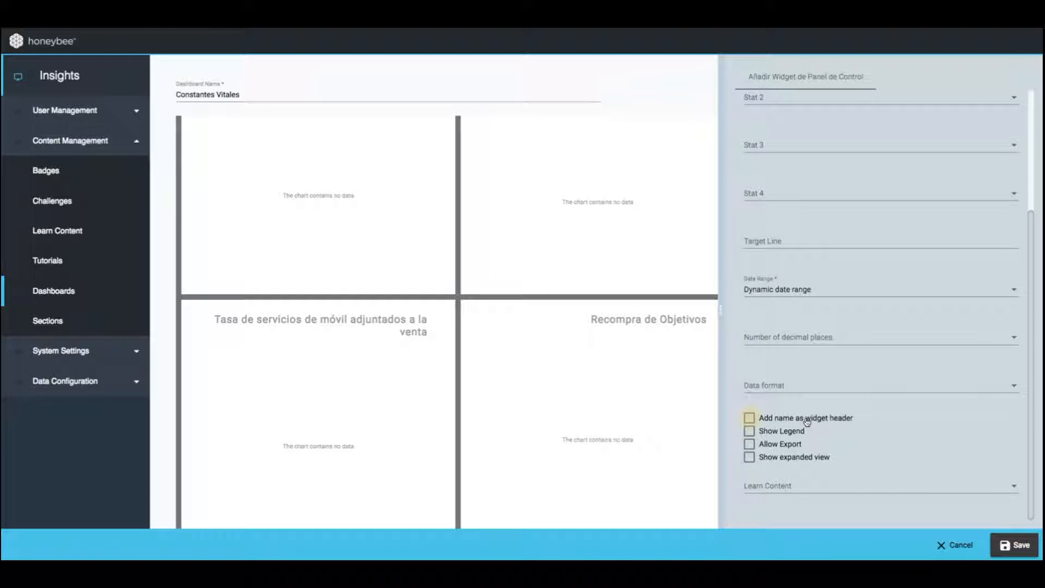
{"action": "left_click", "coordinate": [795, 443]}
{"action": "left_click", "coordinate": [796, 460]}
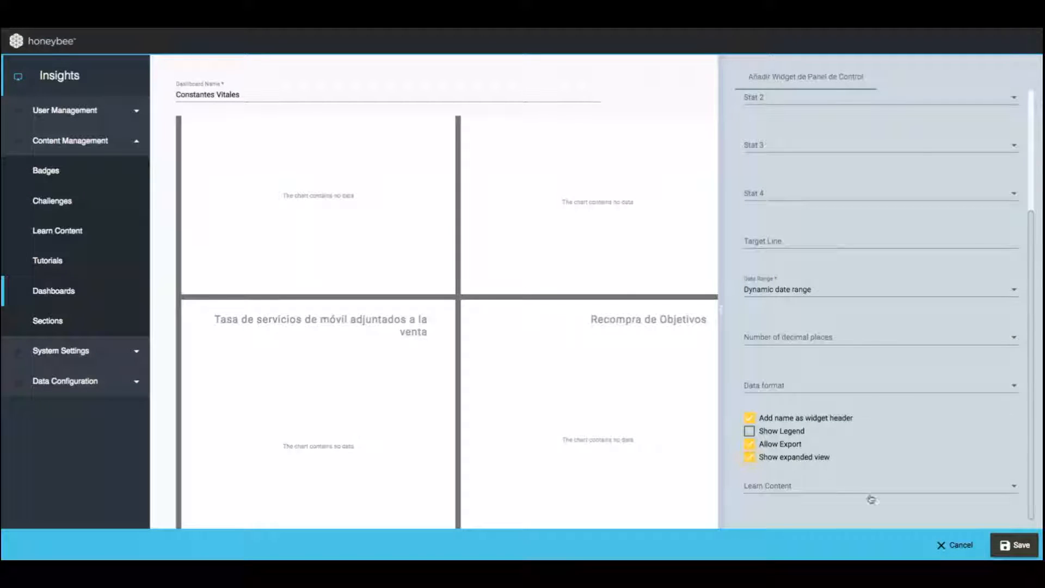
Save the new widget, leaving its form, and save the Constantes Vitales dashboard
{"action": "left_click", "coordinate": [1020, 546]}
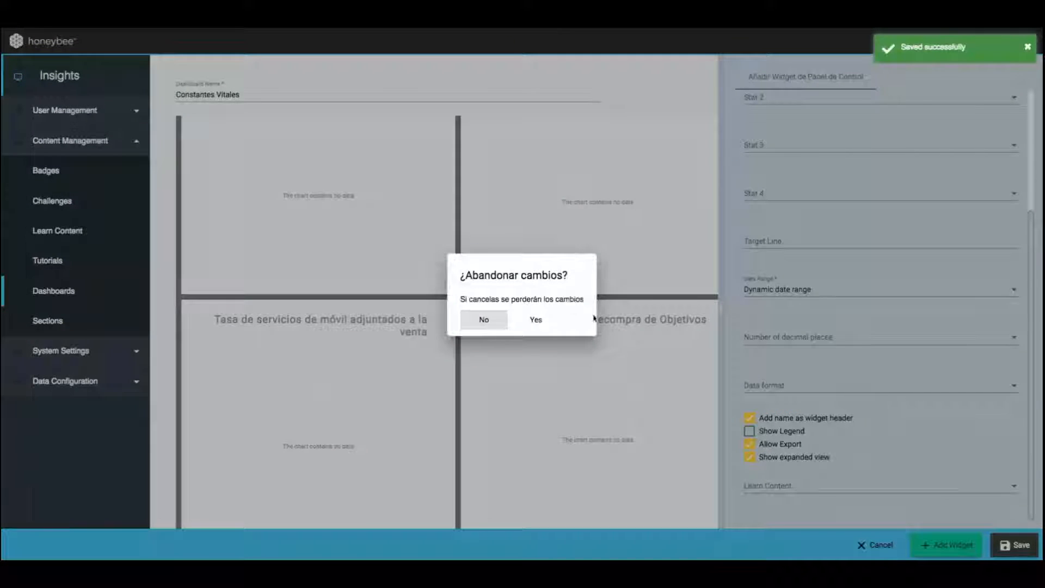
{"action": "left_click", "coordinate": [547, 321]}
{"action": "scroll", "coordinate": [700, 289], "scroll_direction": "down", "scroll_amount": 5}
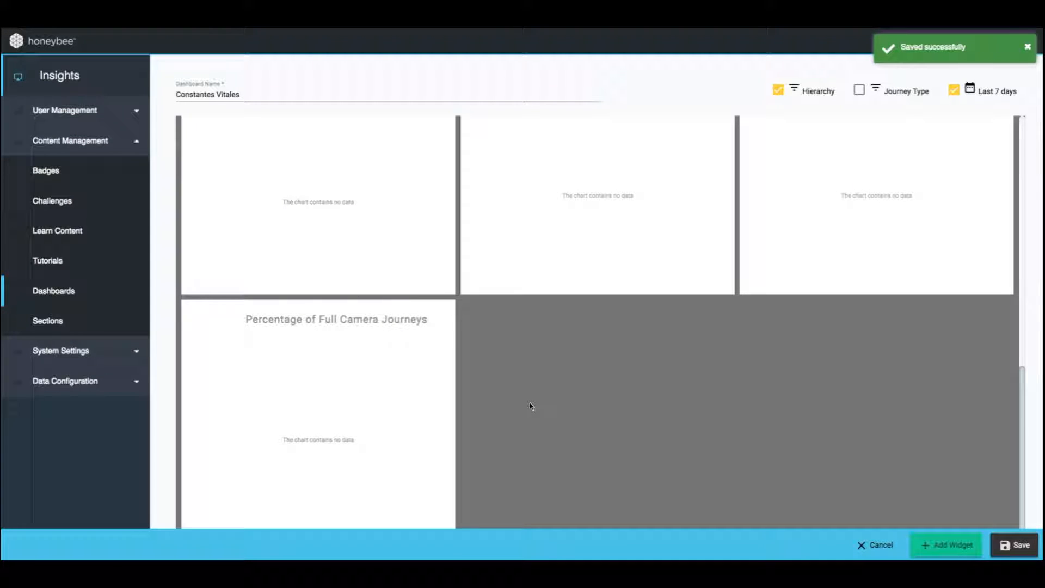
{"action": "left_click", "coordinate": [1005, 544]}
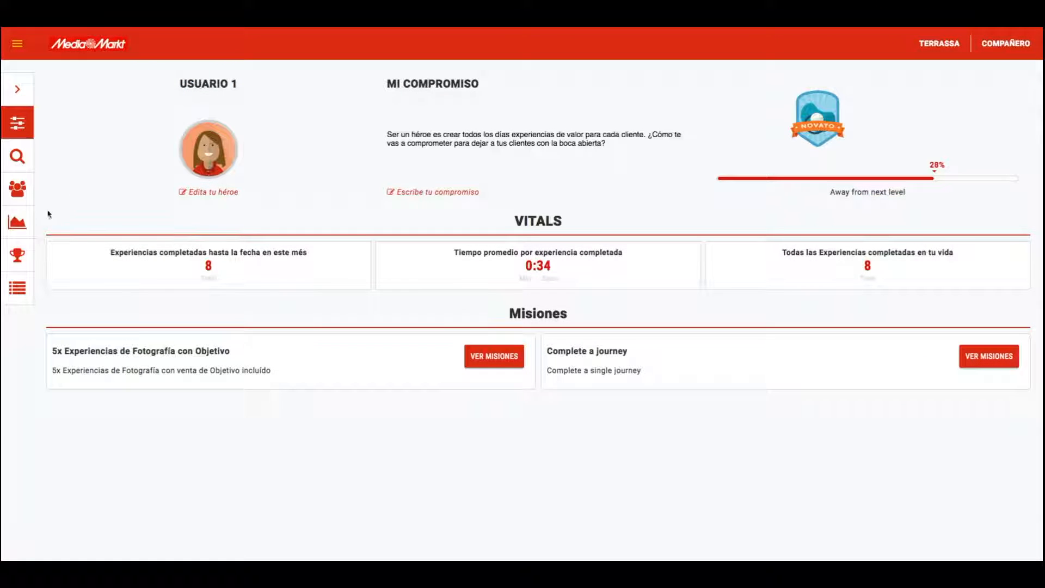
Open the Vitals charts in the MediaMarkt site and examine the Percentage of Full Camera Journeys chart
{"action": "left_click", "coordinate": [25, 224]}
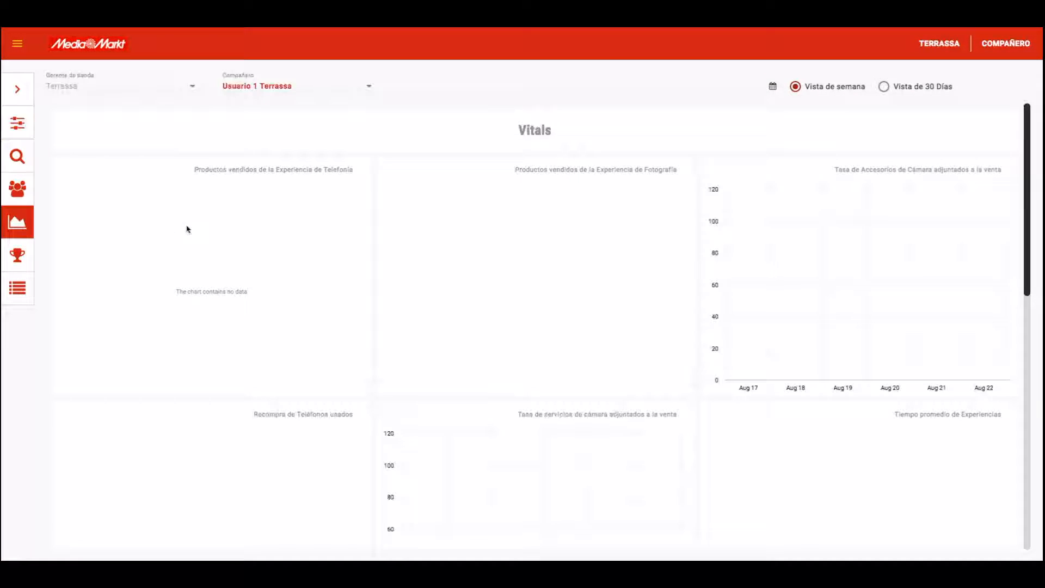
{"action": "scroll", "coordinate": [396, 237], "scroll_direction": "down", "scroll_amount": 3}
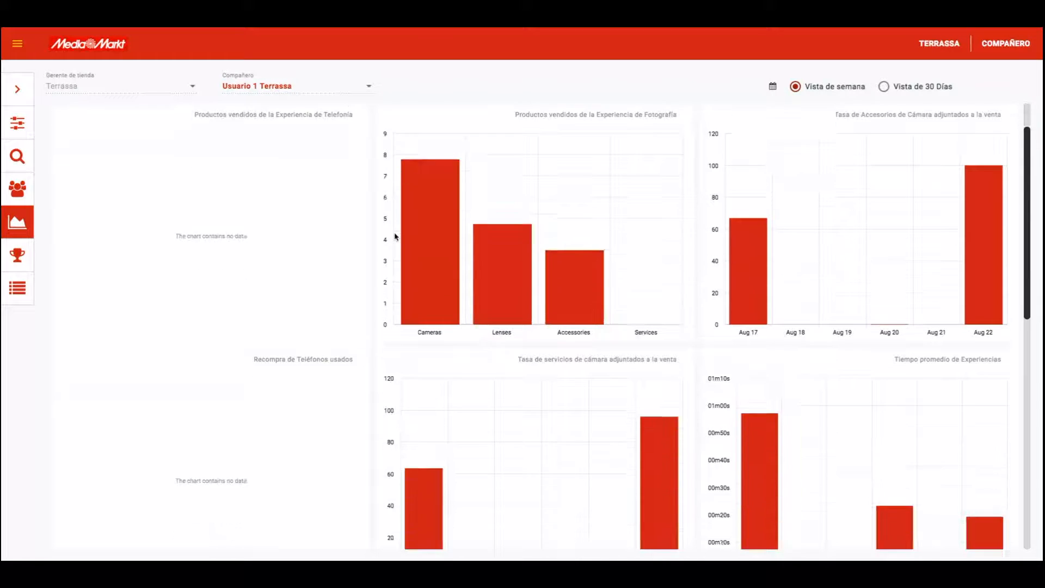
{"action": "scroll", "coordinate": [395, 236], "scroll_direction": "down", "scroll_amount": 10}
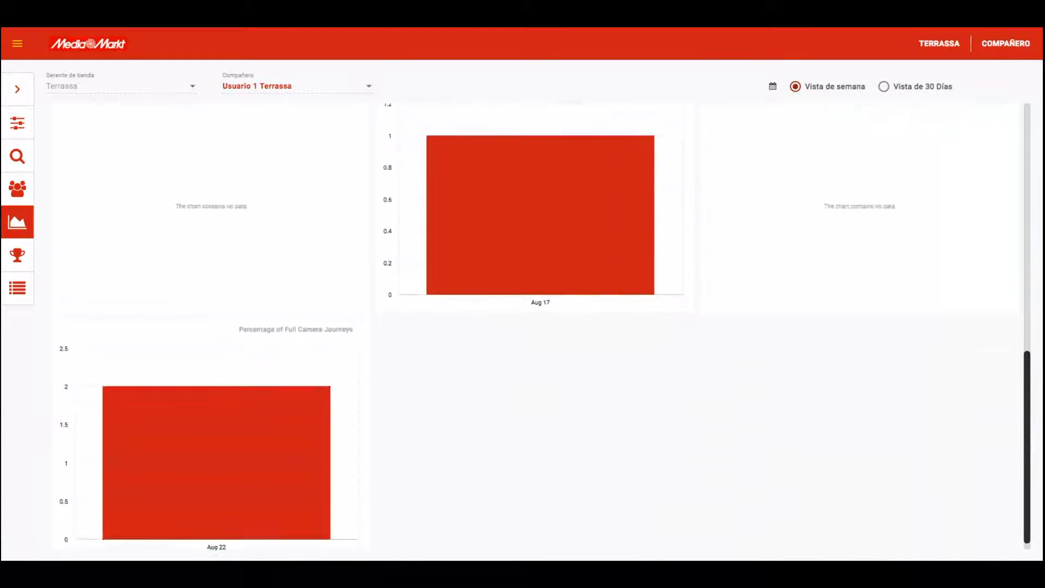